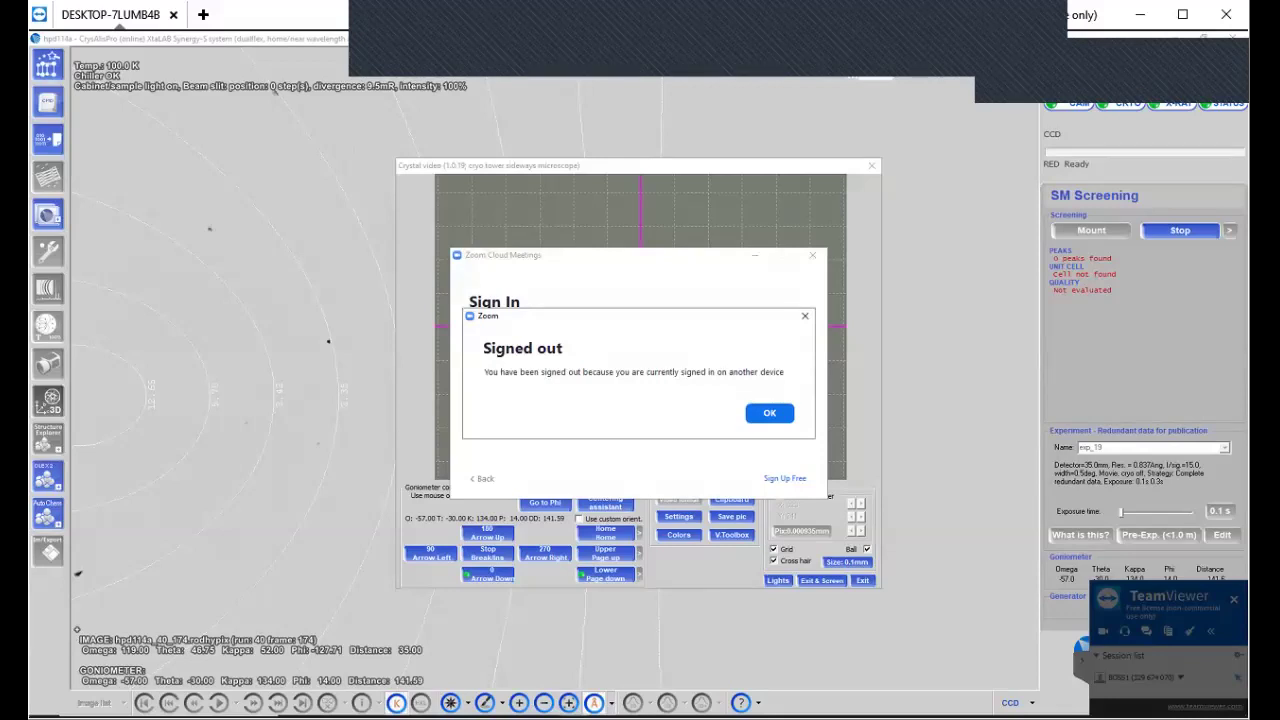
Step: Dismiss Zoom's 'Signed out' notice with OK
{"action": "key", "text": "Return"}
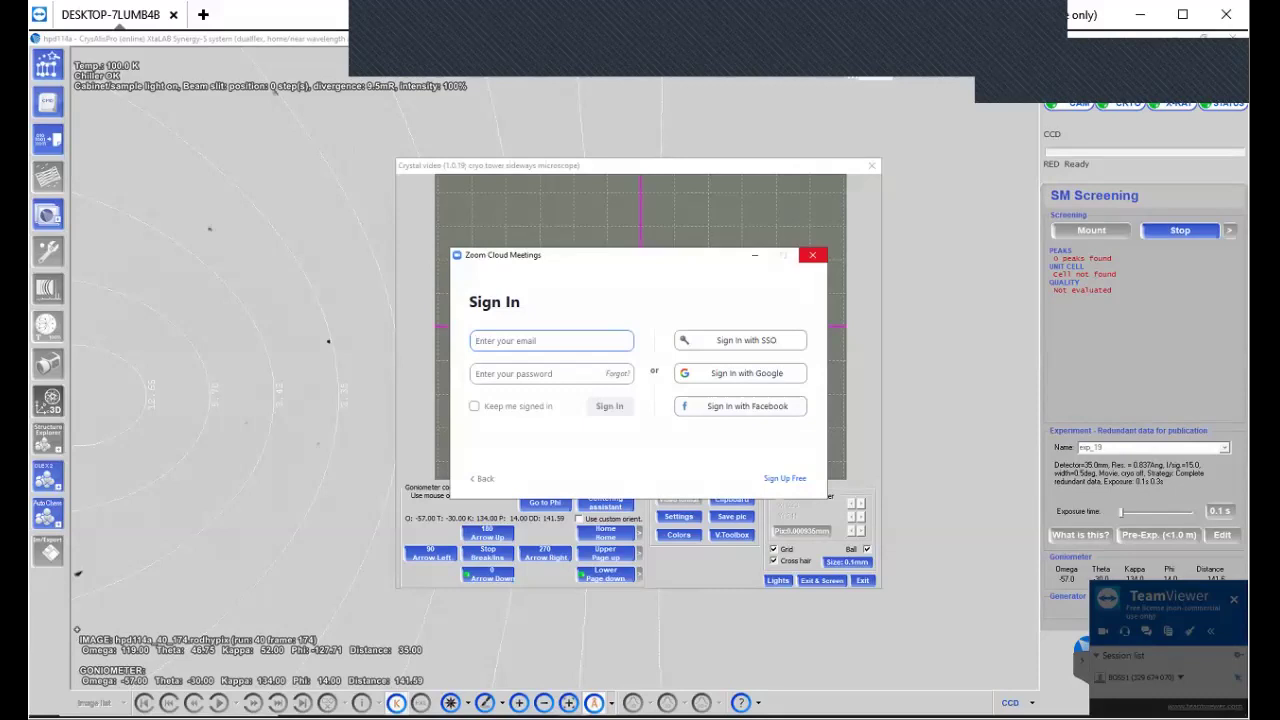
Step: Close the Zoom Cloud Meetings Sign In window
{"action": "left_click", "coordinate": [812, 255]}
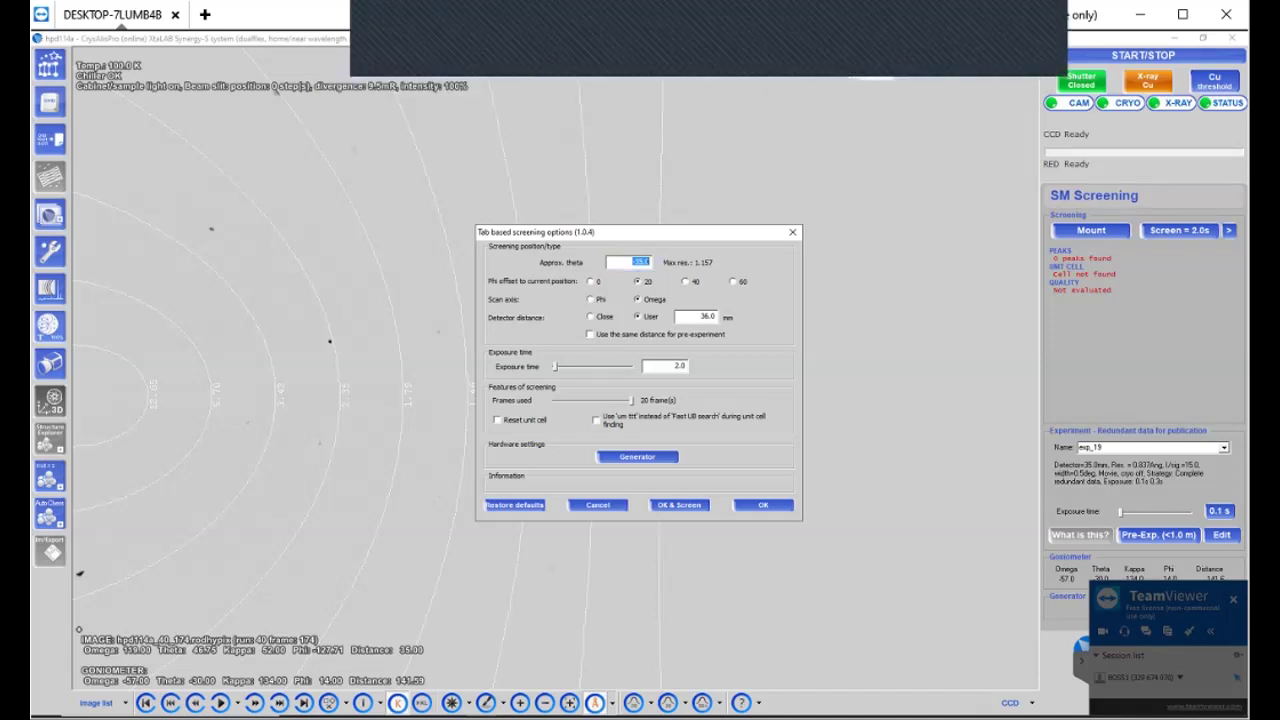
Step: Accept the Omega-scan screening options (36.0 mm, 2.0 s, 20 frames) and start screening
{"action": "key", "text": "Return"}
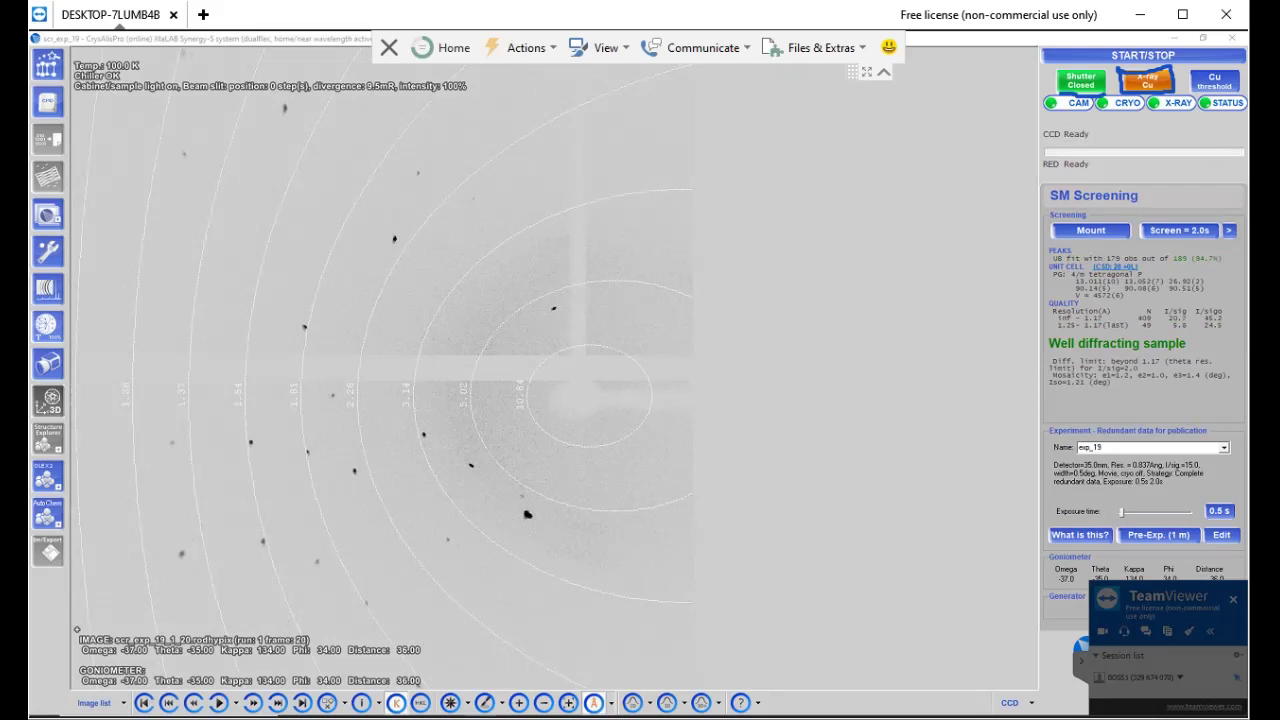
Step: Mark the outer resolution ring label, then underline the 179 fitted peaks and 94.7%
{"action": "left_click_drag", "start_coordinate": [133, 407], "coordinate": [139, 382]}
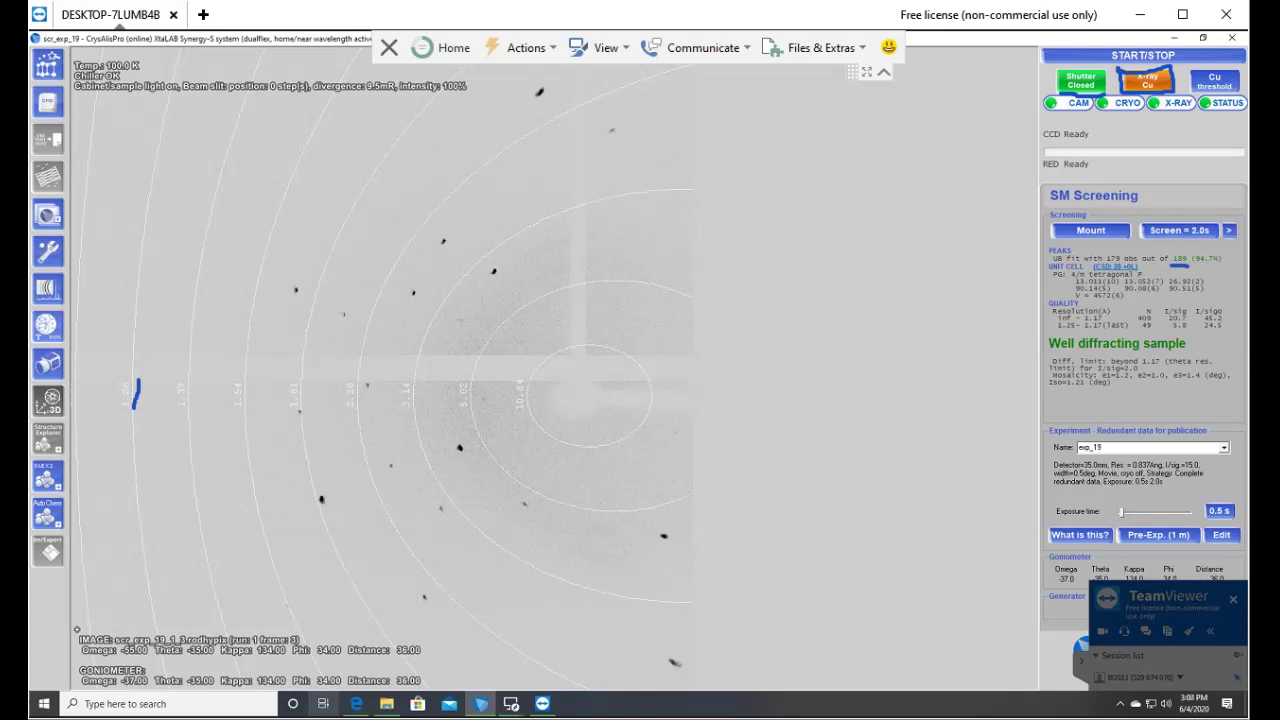
{"action": "left_click_drag", "start_coordinate": [1104, 266], "coordinate": [1124, 264]}
{"action": "left_click_drag", "start_coordinate": [1198, 263], "coordinate": [1216, 262]}
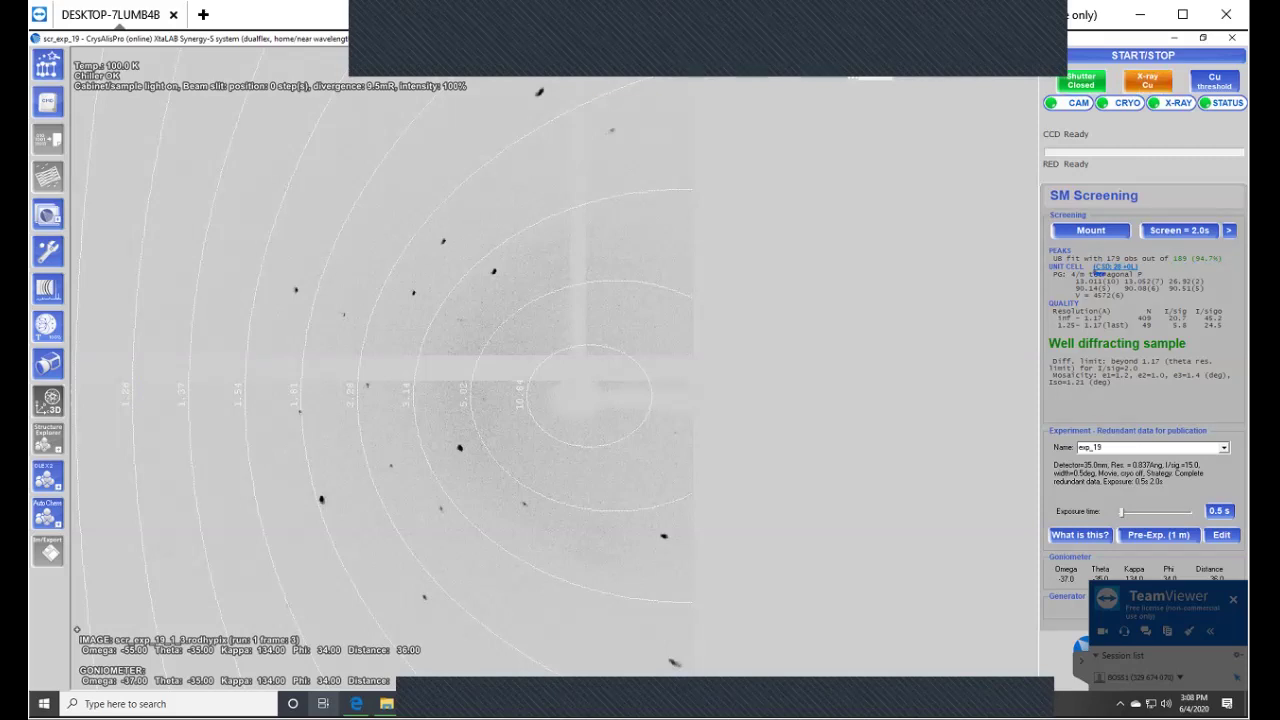
Step: Underline the 'tetragonal P' result in the screening summary
{"action": "mouse_move", "coordinate": [1104, 276]}
{"action": "left_mouse_down"}
{"action": "mouse_move", "coordinate": [1141, 268]}
{"action": "mouse_move", "coordinate": [1094, 265]}
{"action": "mouse_move", "coordinate": [1141, 270]}
{"action": "mouse_move", "coordinate": [1090, 275]}
{"action": "left_mouse_up"}
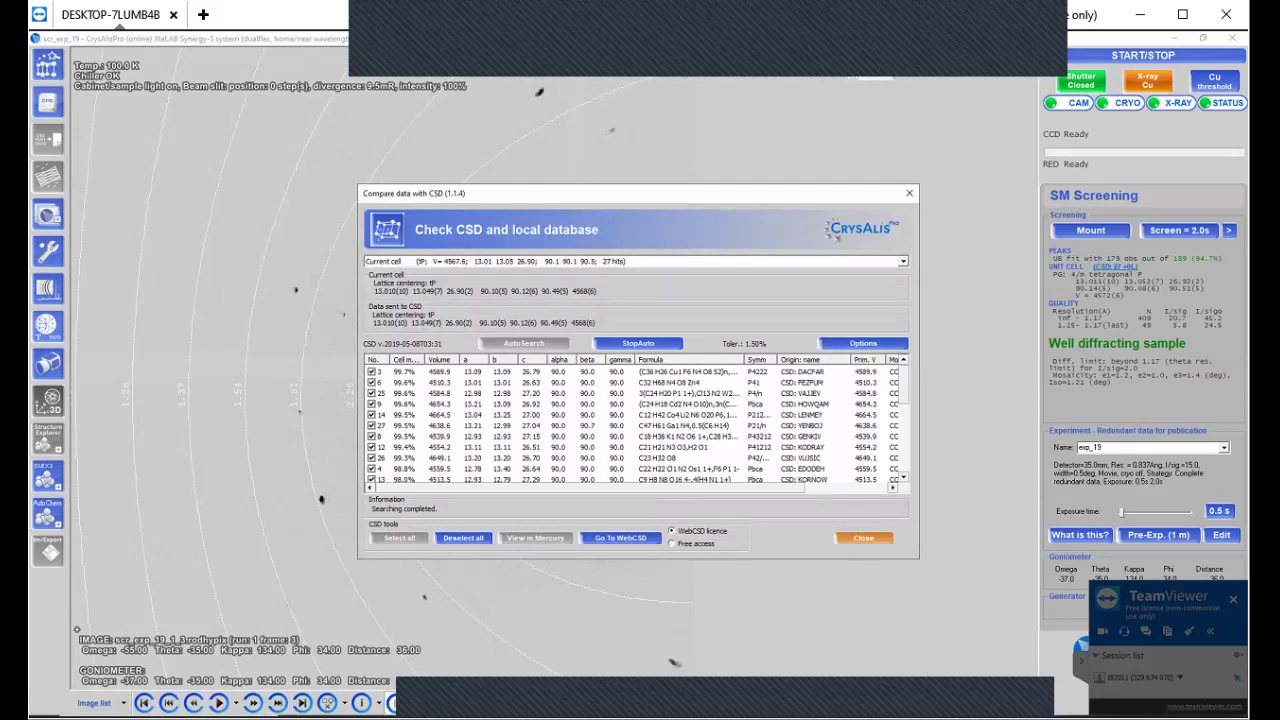
Step: Close the Compare data with CSD results dialog
{"action": "left_click", "coordinate": [863, 538]}
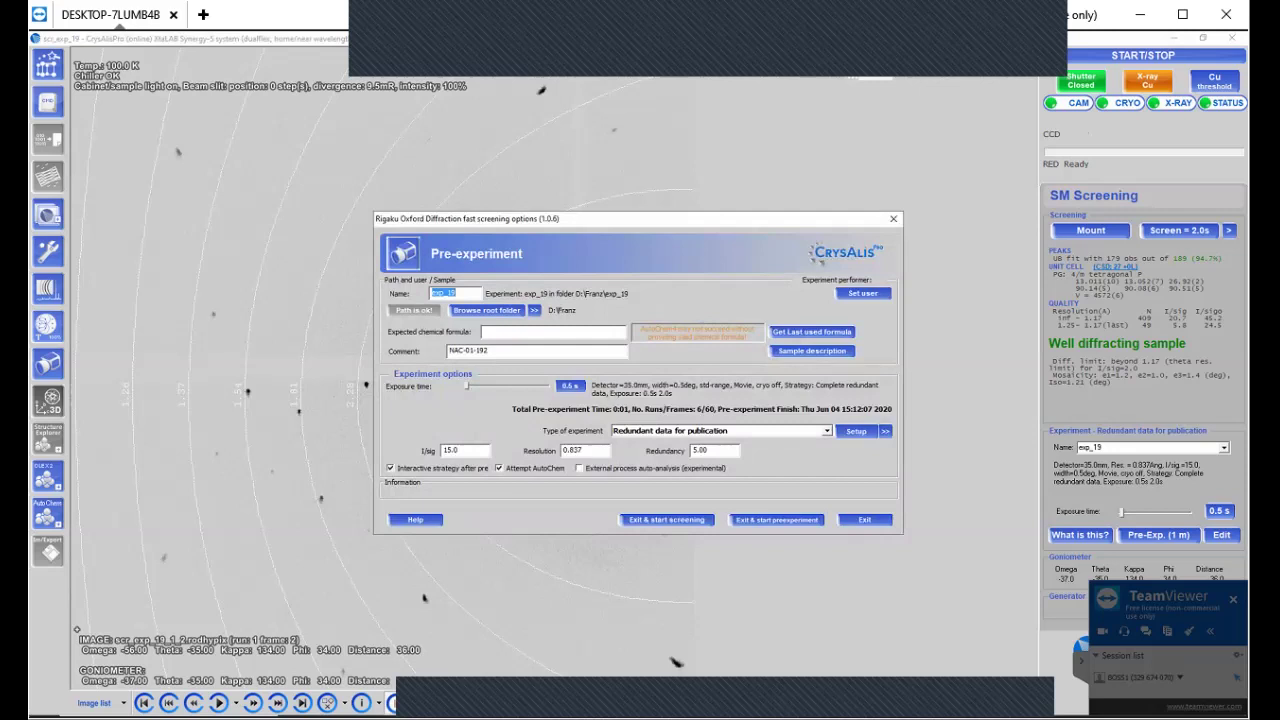
Step: Name the experiment Xray1 and make D:\Training the default root folder
{"action": "type", "text": "Xray1"}
{"action": "left_click", "coordinate": [487, 310]}
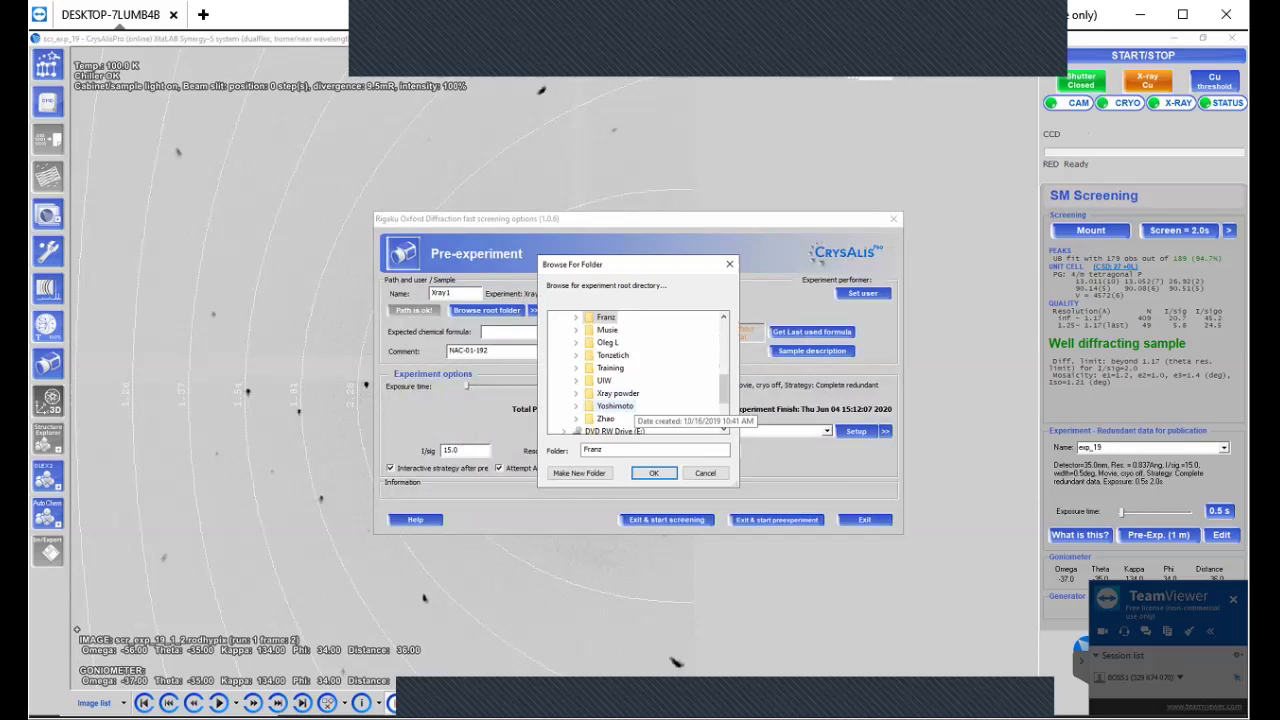
{"action": "double_click", "coordinate": [610, 367]}
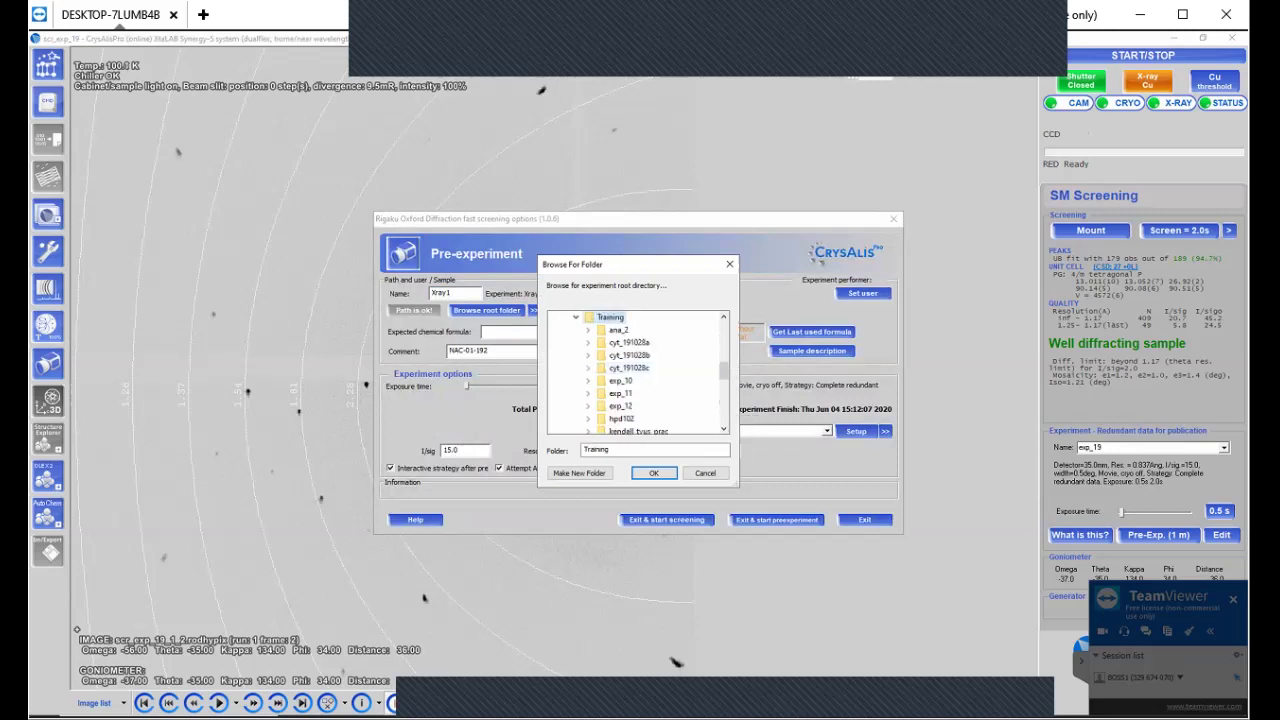
{"action": "left_click", "coordinate": [654, 472]}
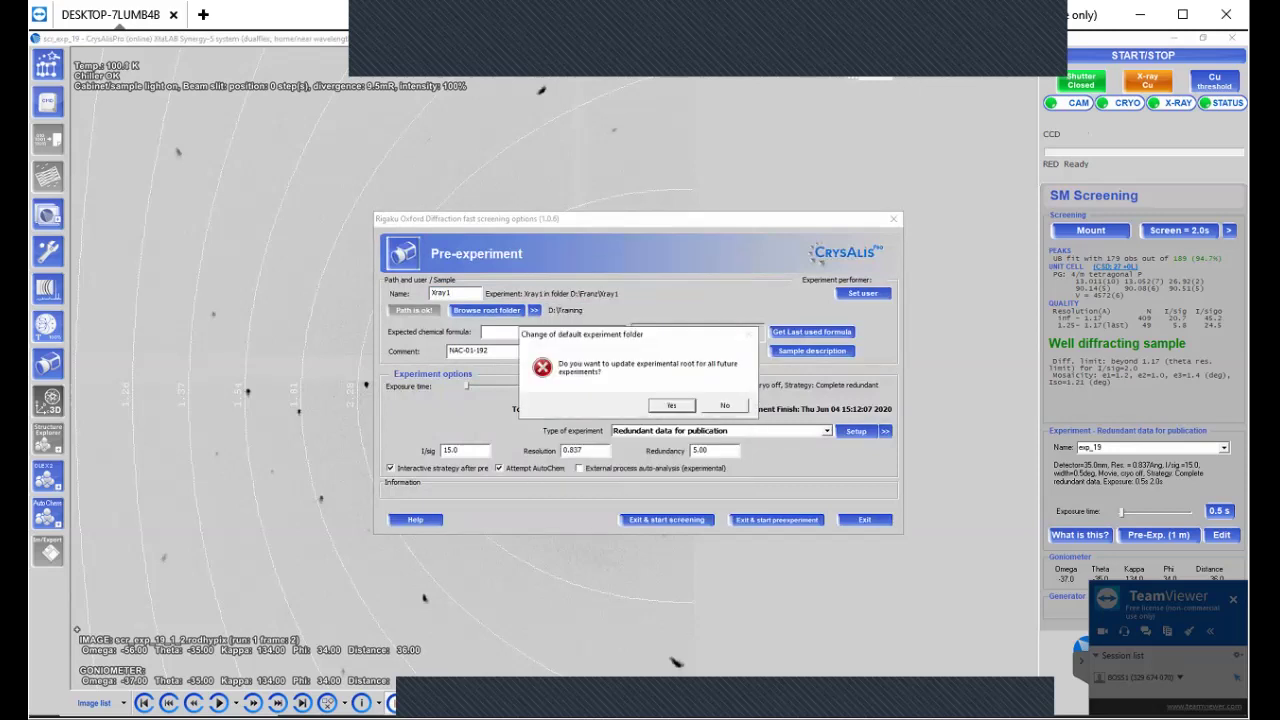
{"action": "key", "text": "Return"}
{"action": "left_click", "coordinate": [520, 331]}
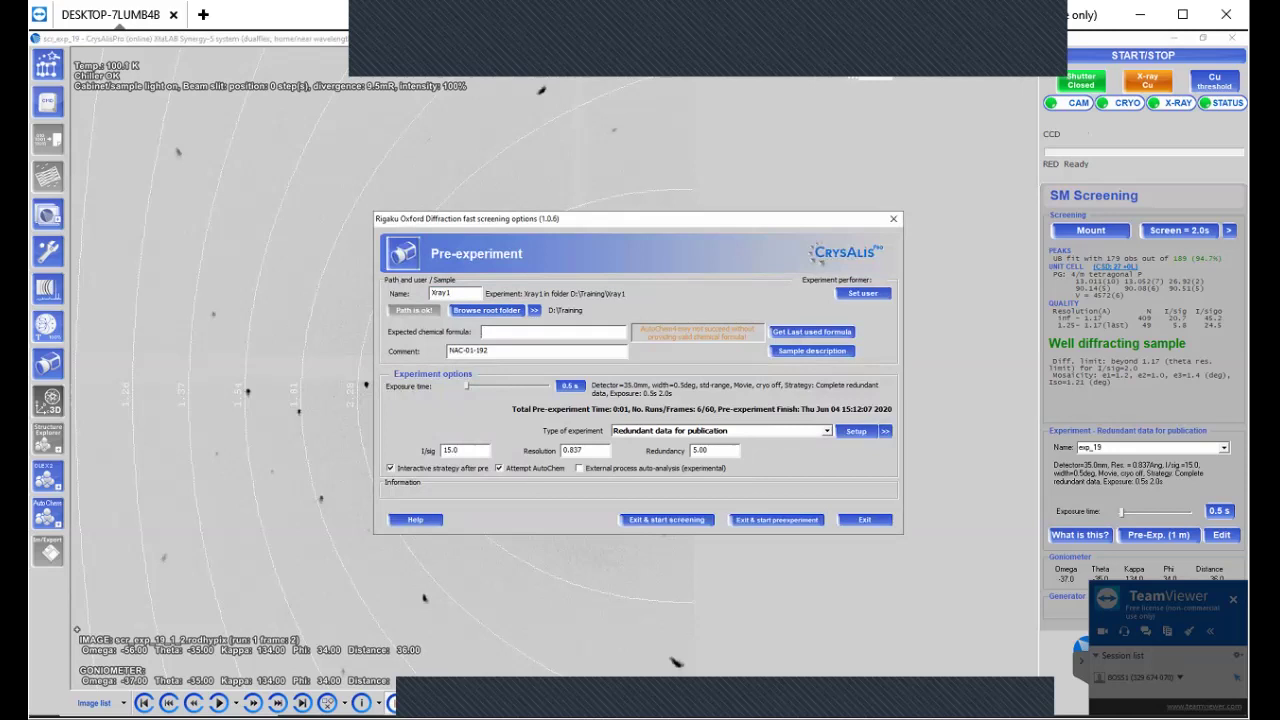
Step: Enter expected formula CHNOS and replace the experiment comment with Run1
{"action": "type", "text": "CH"}
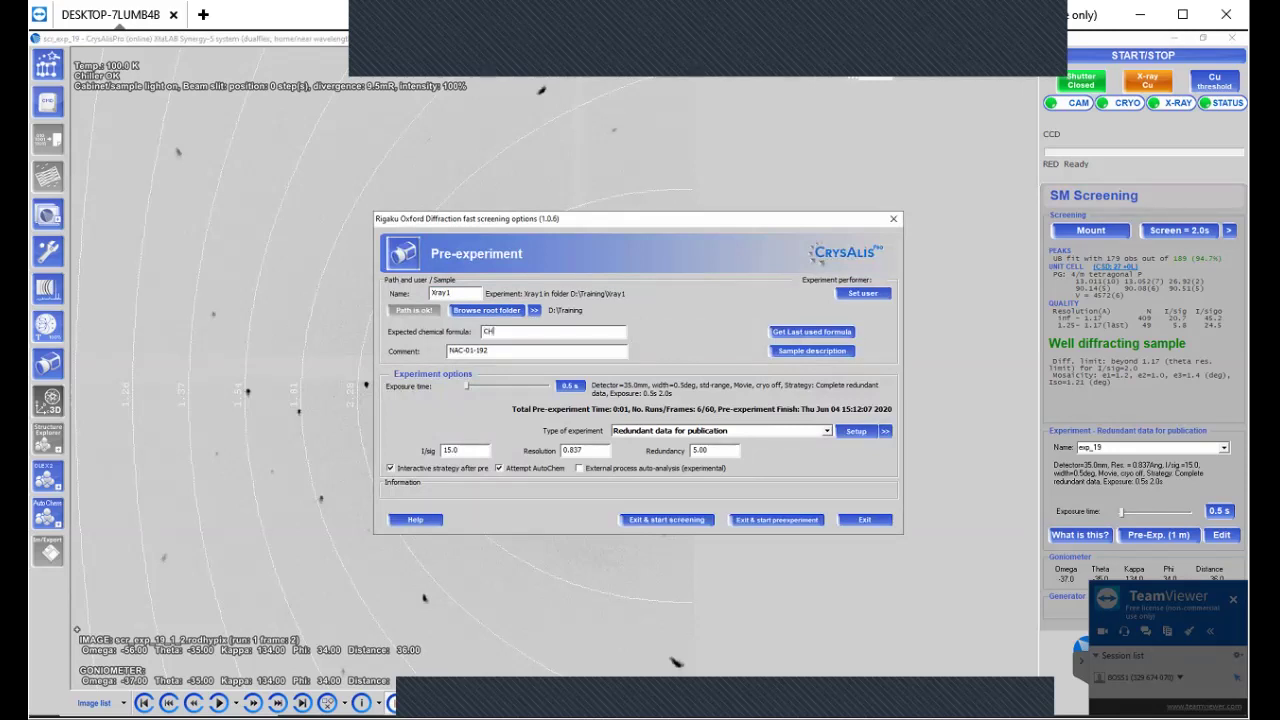
{"action": "type", "text": "NOS"}
{"action": "key", "text": "shift+Left"}
{"action": "key", "text": "shift+Left"}
{"action": "key", "text": "shift+Left"}
{"action": "key", "text": "shift+Left"}
{"action": "key", "text": "shift+Left"}
{"action": "key", "text": "shift+Left"}
{"action": "key", "text": "shift+Left"}
{"action": "key", "text": "shift+Left"}
{"action": "key", "text": "shift+Left"}
{"action": "key", "text": "shift+Left"}
{"action": "type", "text": "X"}
{"action": "key", "text": "BackSpace"}
{"action": "type", "text": "Run1"}
Step: Change the pre-experiment exposure time to 0.5 s (6 runs, 60 frames)
{"action": "mouse_move", "coordinate": [466, 386]}
{"action": "left_mouse_down"}
{"action": "mouse_move", "coordinate": [482, 386]}
{"action": "mouse_move", "coordinate": [466, 386]}
{"action": "left_mouse_up"}
{"action": "left_click", "coordinate": [569, 385]}
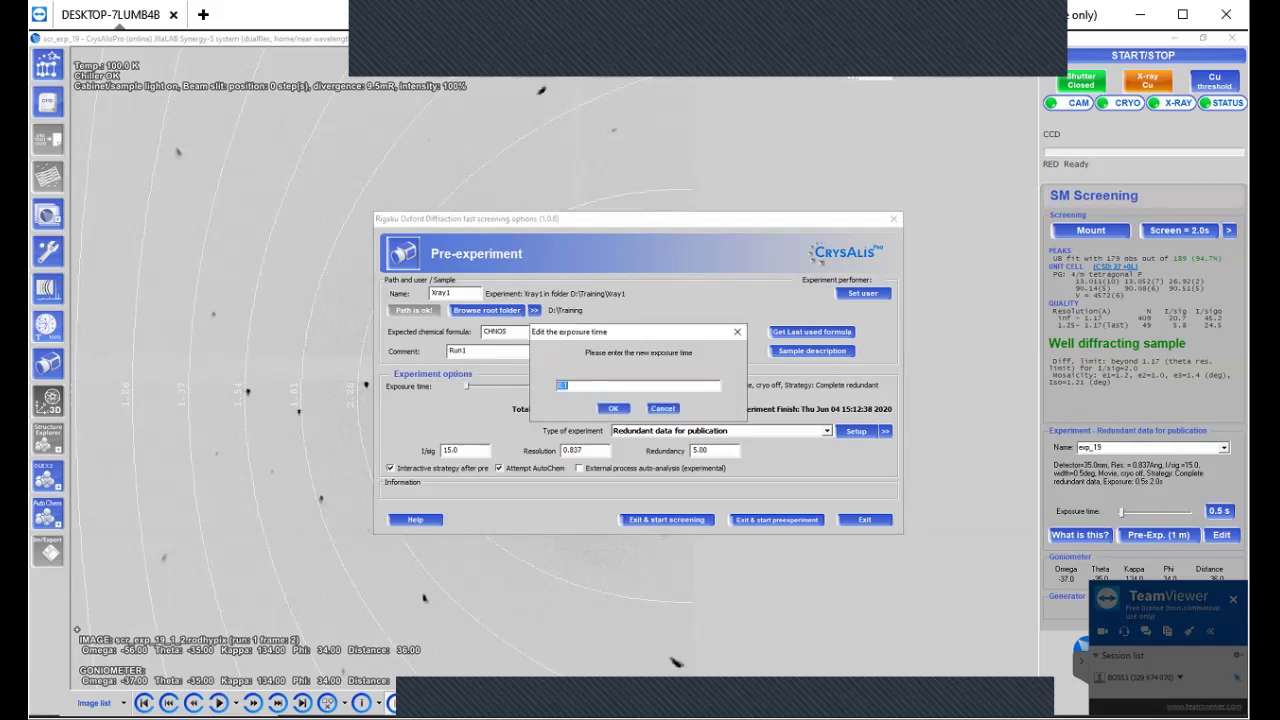
{"action": "left_click", "coordinate": [569, 385]}
{"action": "type", "text": ".5"}
{"action": "key", "text": "Return"}
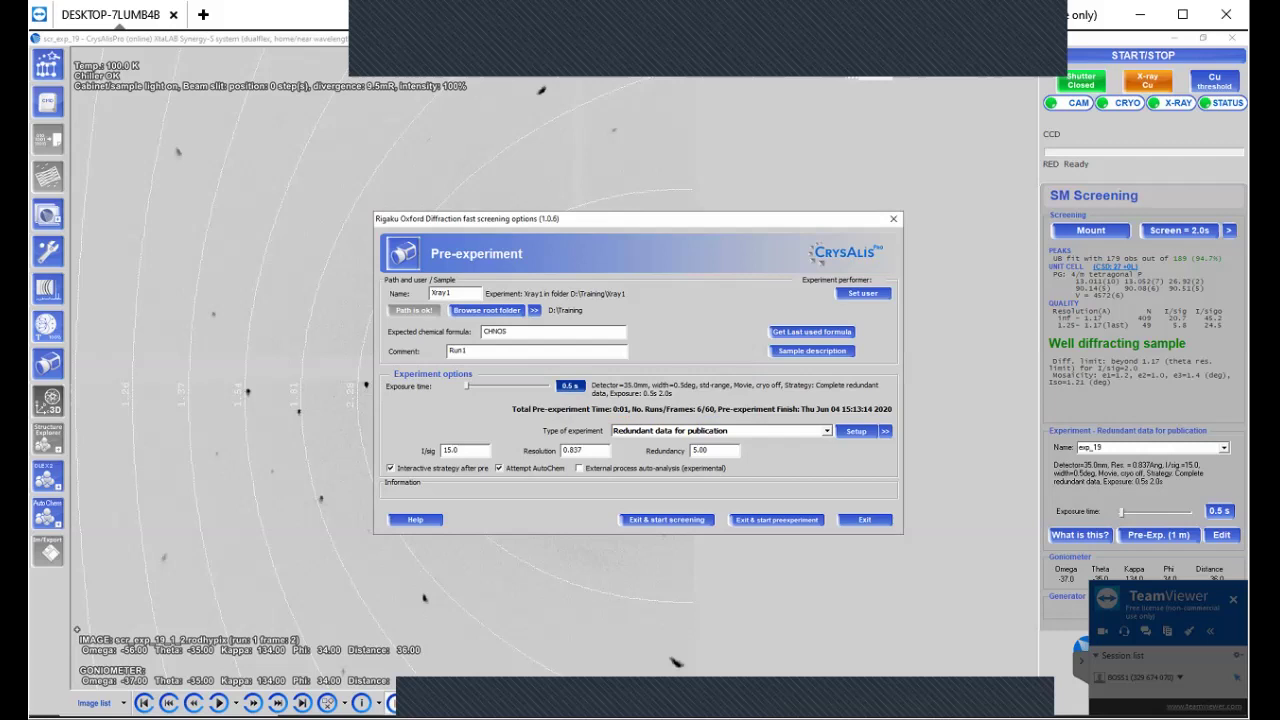
{"action": "left_click", "coordinate": [826, 430]}
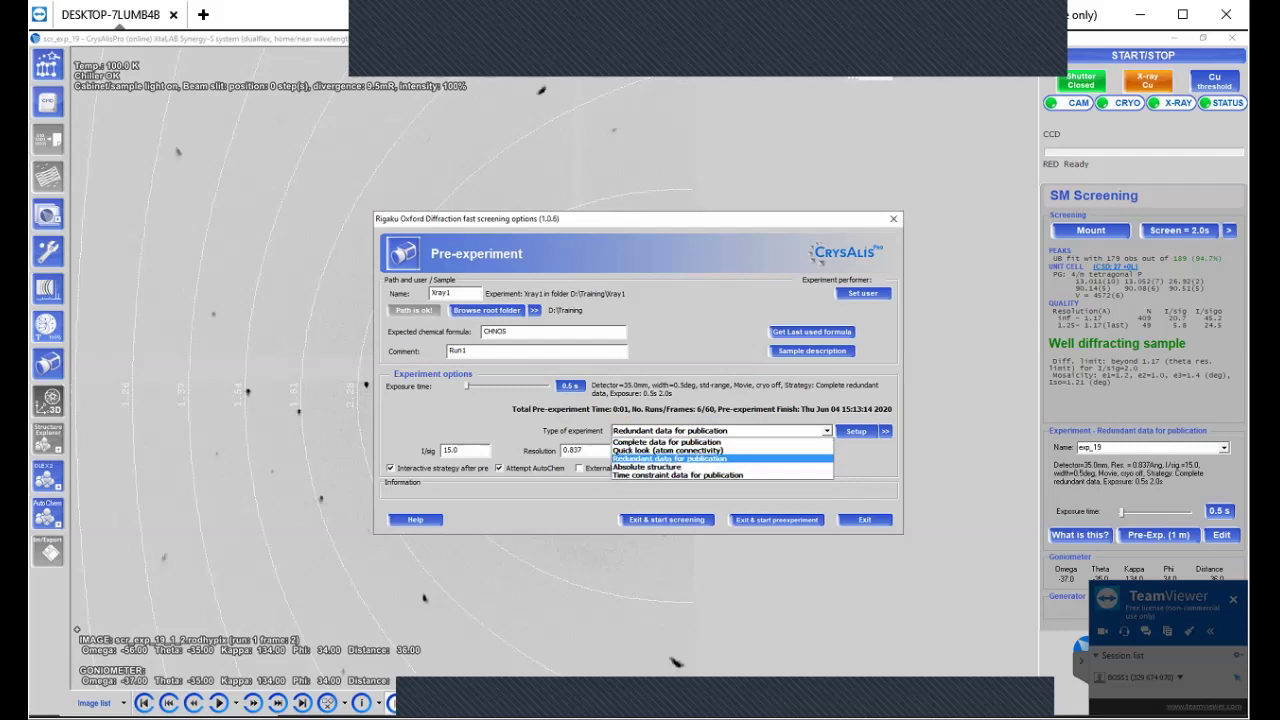
{"action": "left_click", "coordinate": [670, 458]}
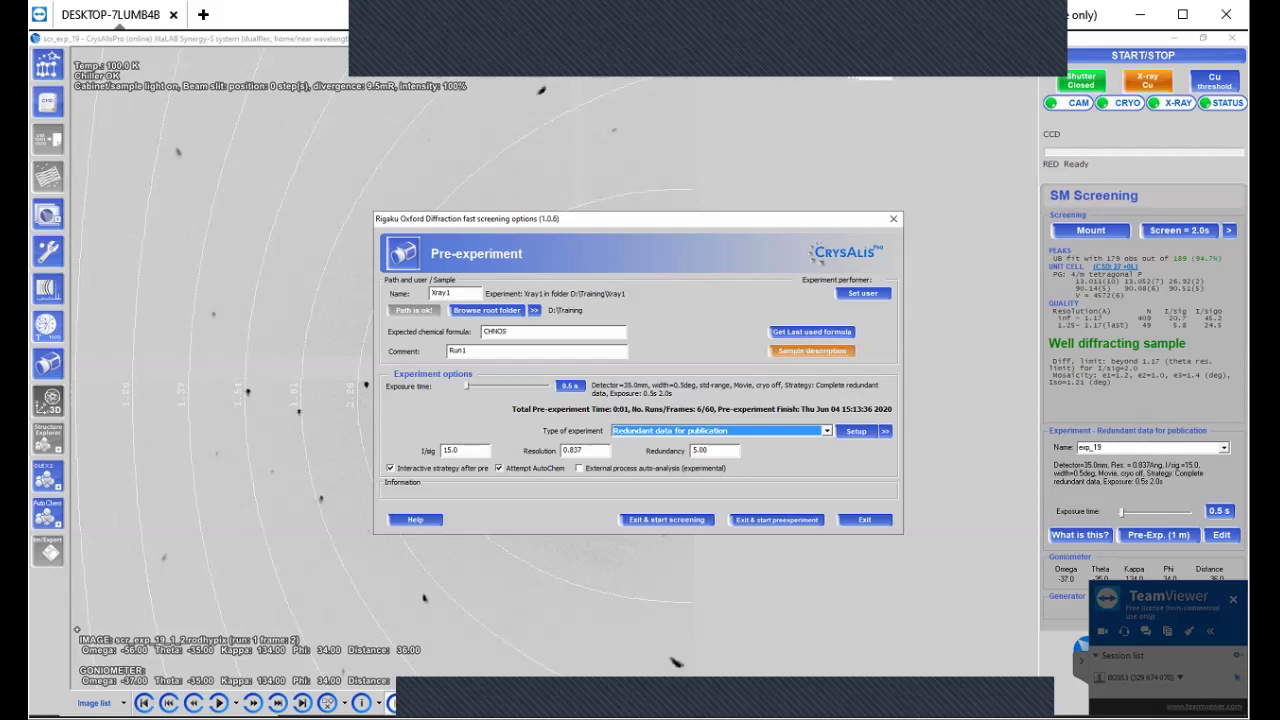
Step: Describe the sample with blank intensity, colour colourless and shape plate
{"action": "left_click", "coordinate": [811, 350]}
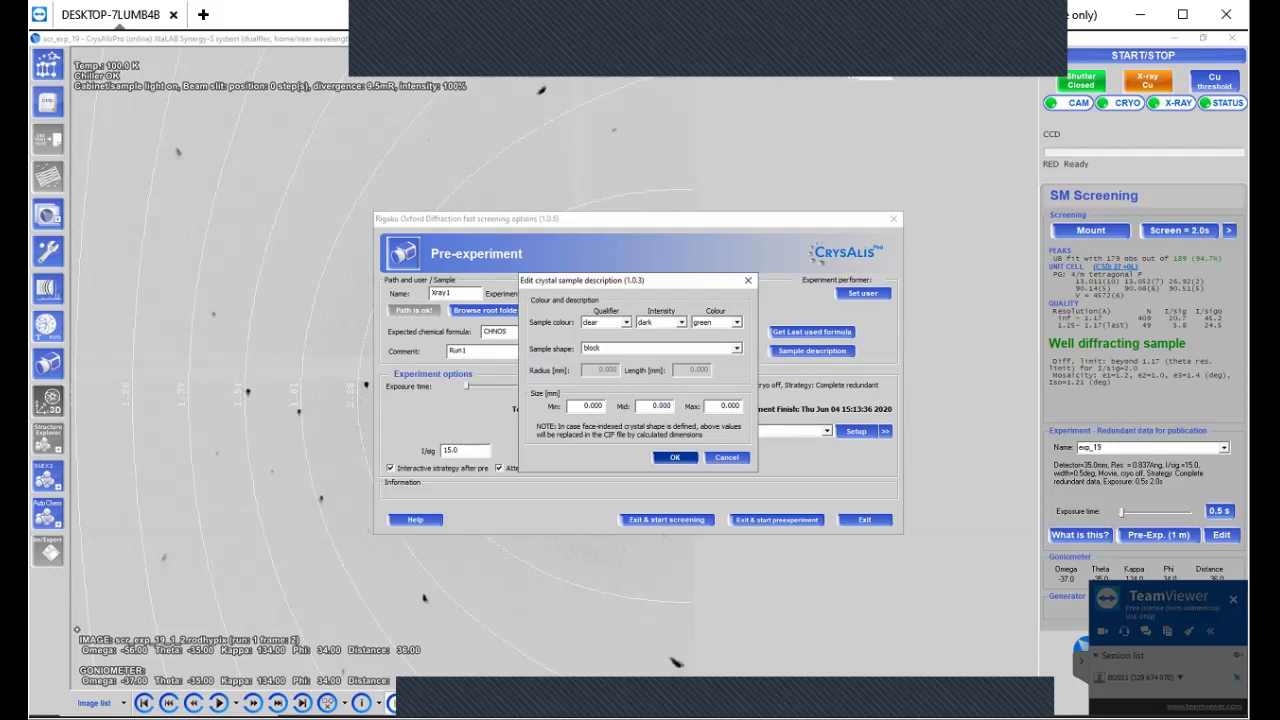
{"action": "left_click", "coordinate": [680, 322]}
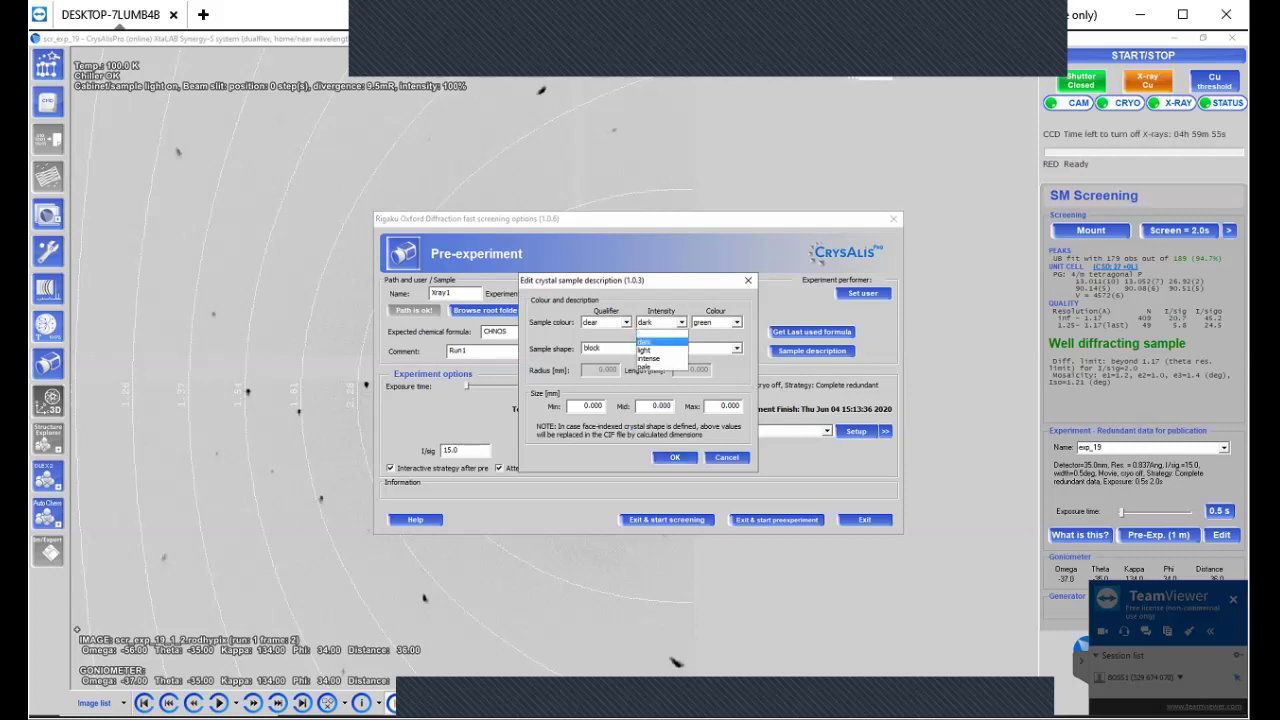
{"action": "key", "text": "Return"}
{"action": "key", "text": "Tab"}
{"action": "key", "text": "alt+Down"}
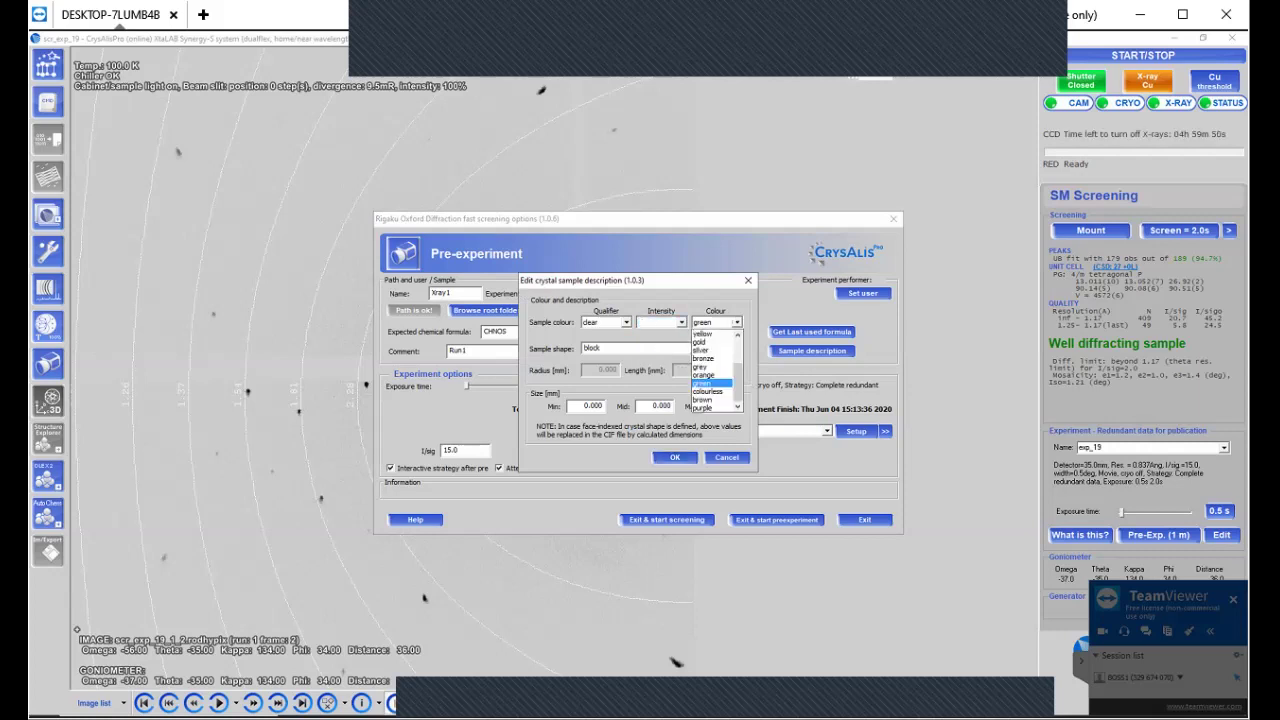
{"action": "key", "text": "Down"}
{"action": "key", "text": "Down"}
{"action": "key", "text": "Down"}
{"action": "key", "text": "Return"}
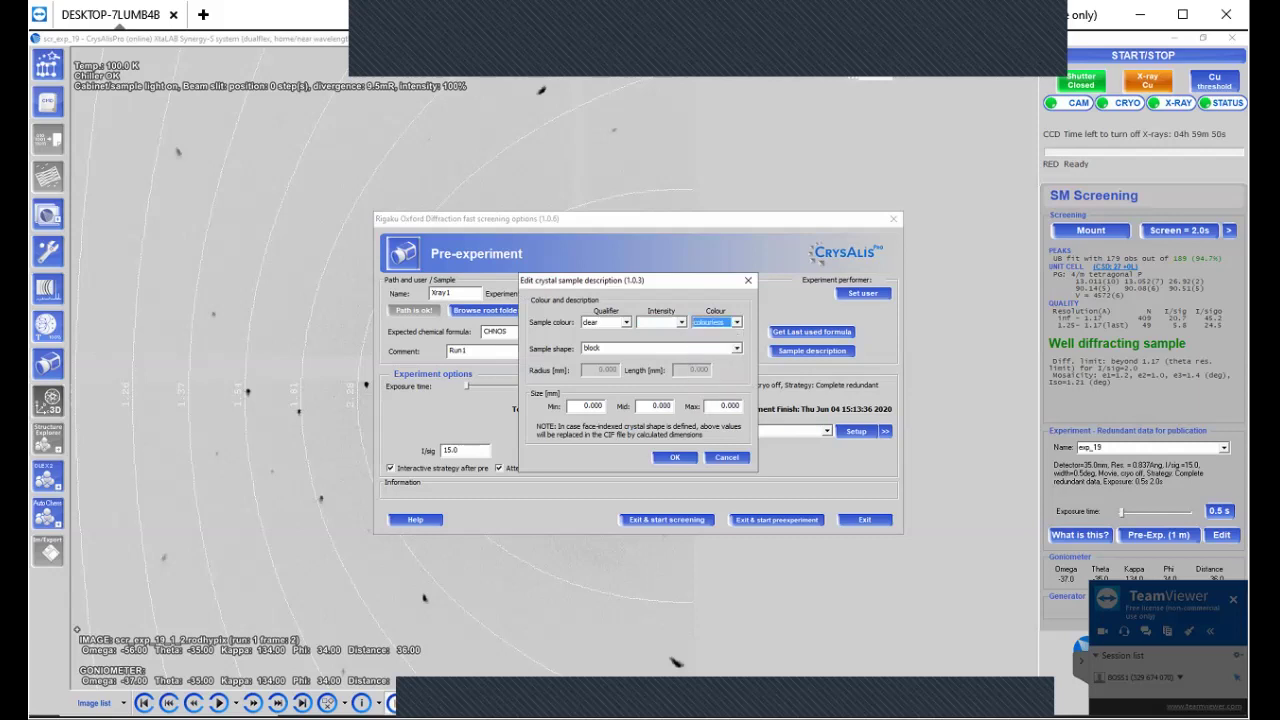
{"action": "key", "text": "Tab"}
{"action": "key", "text": "alt+Down"}
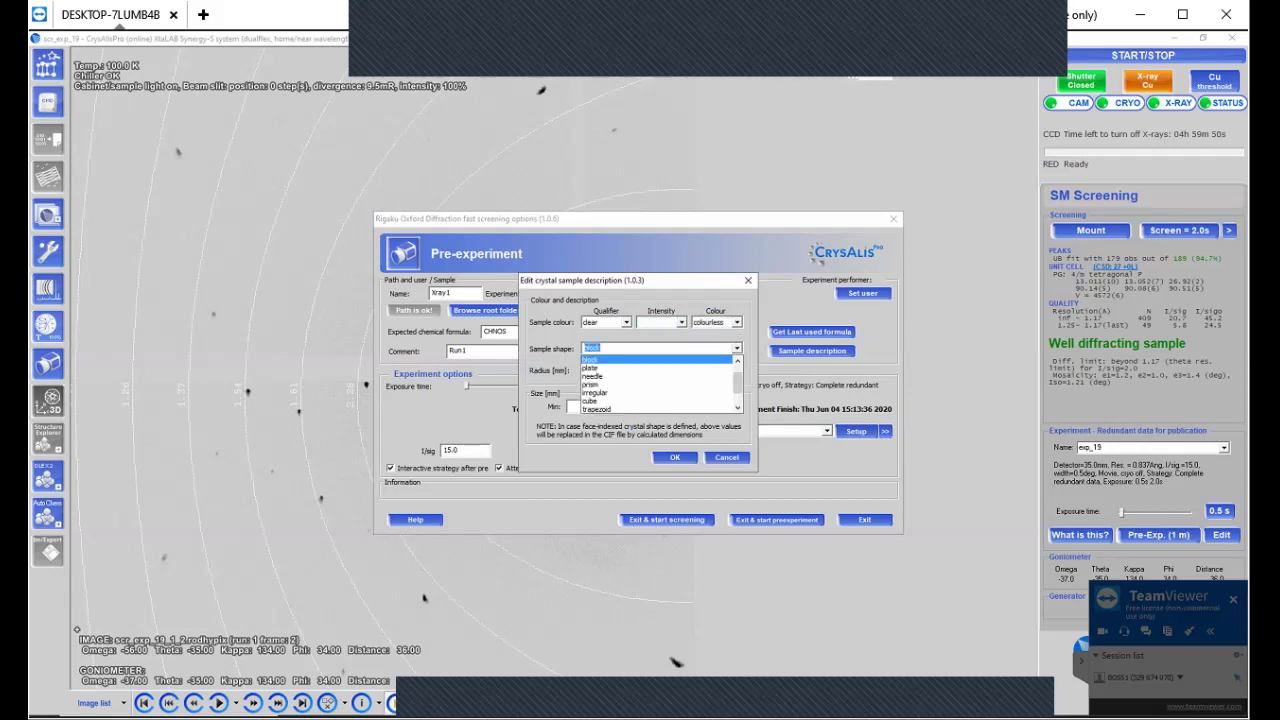
{"action": "key", "text": "Return"}
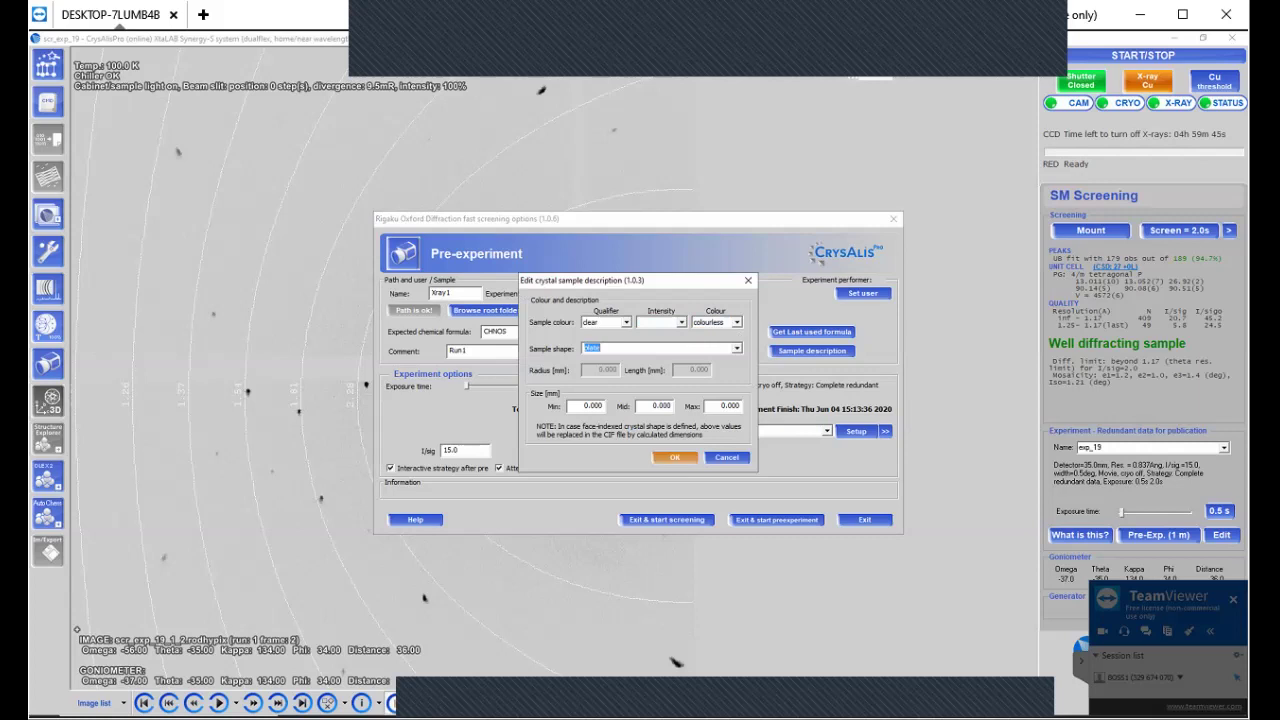
{"action": "key", "text": "Down"}
{"action": "key", "text": "Return"}
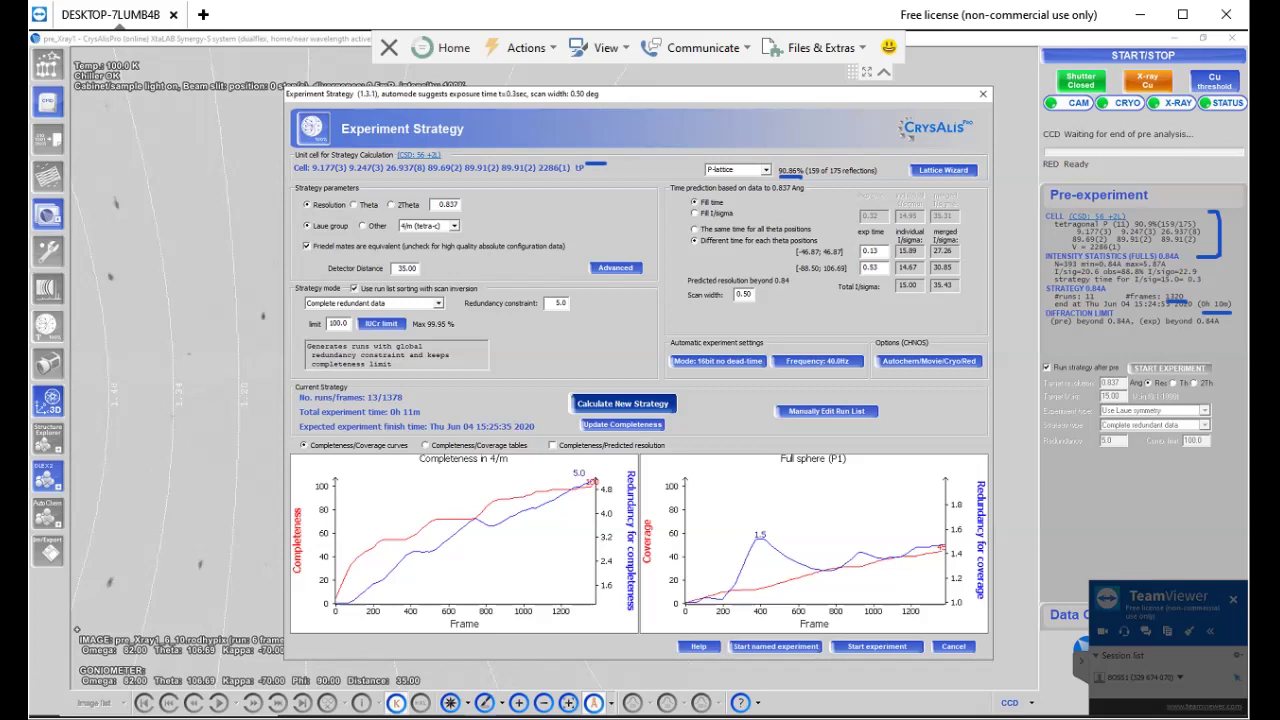
Step: Try 4/m (tetra-c) as the Laue group, then settle on triclinic 1 (99.98% max completeness)
{"action": "left_click", "coordinate": [430, 226]}
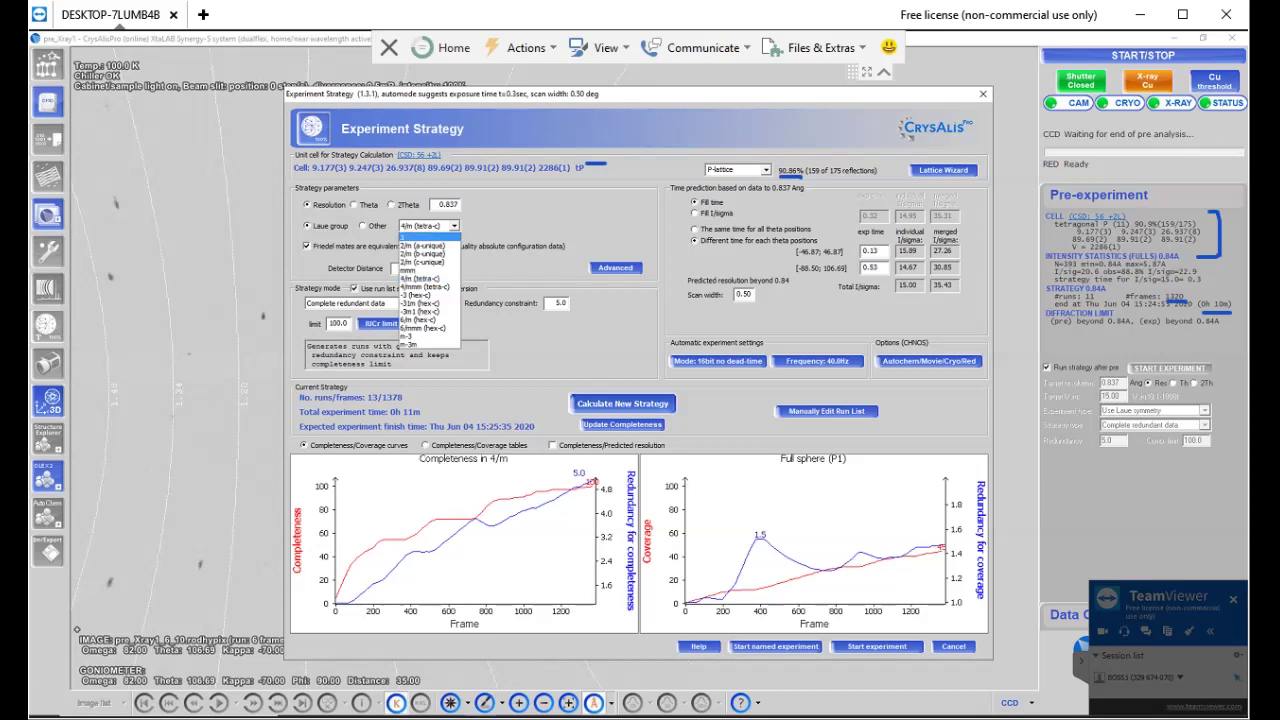
{"action": "key", "text": "Return"}
{"action": "key", "text": "alt+Down"}
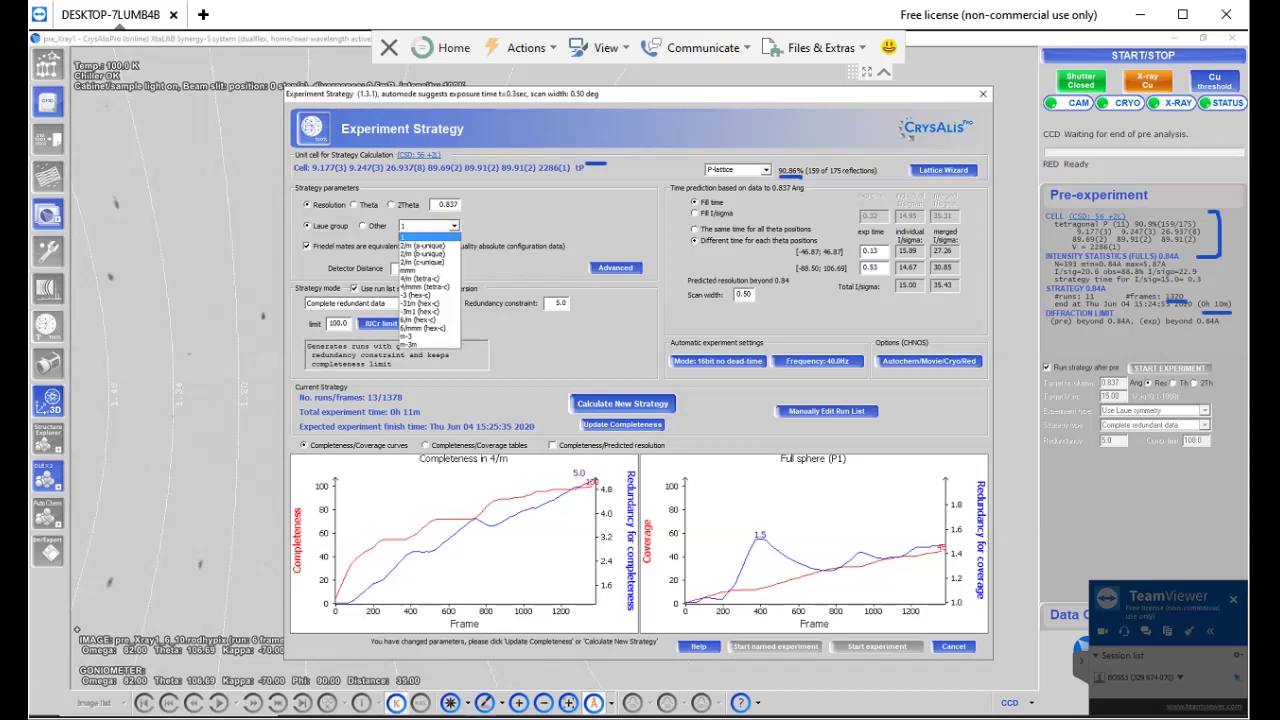
{"action": "key", "text": "Down"}
{"action": "key", "text": "Down"}
{"action": "key", "text": "Down"}
{"action": "key", "text": "Down"}
{"action": "key", "text": "Down"}
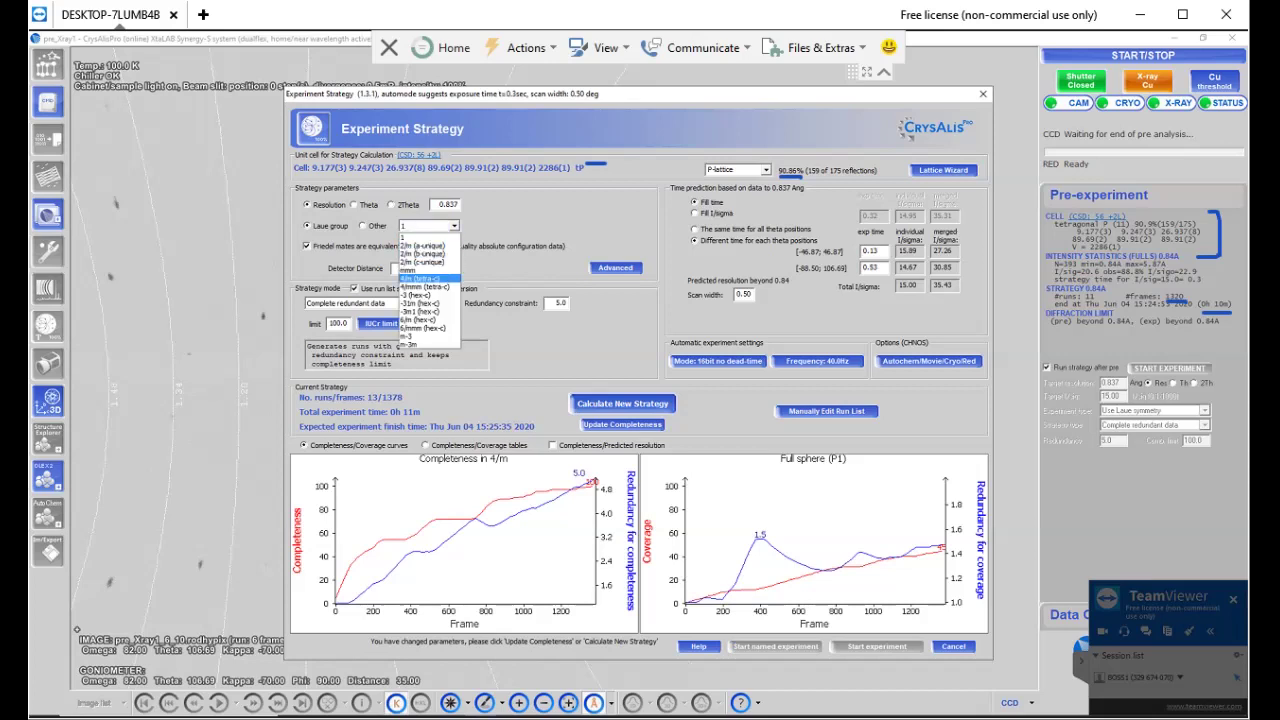
{"action": "key", "text": "Return"}
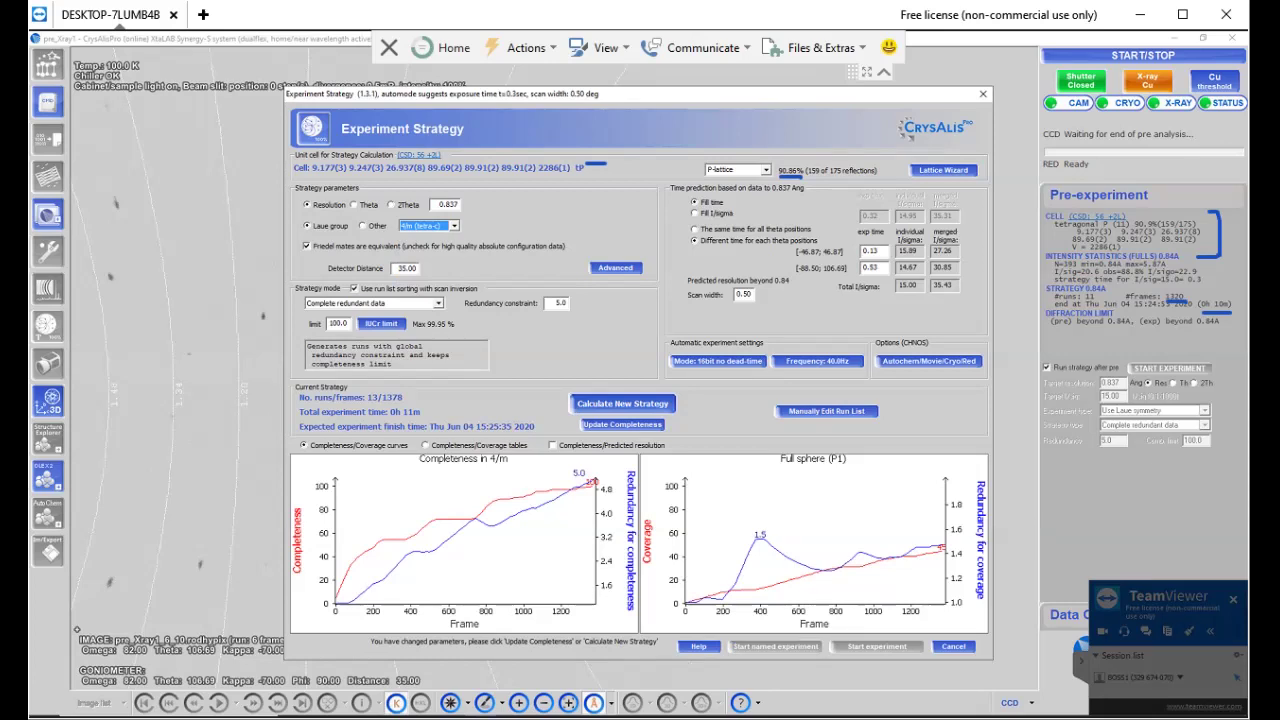
{"action": "key", "text": "alt+Down"}
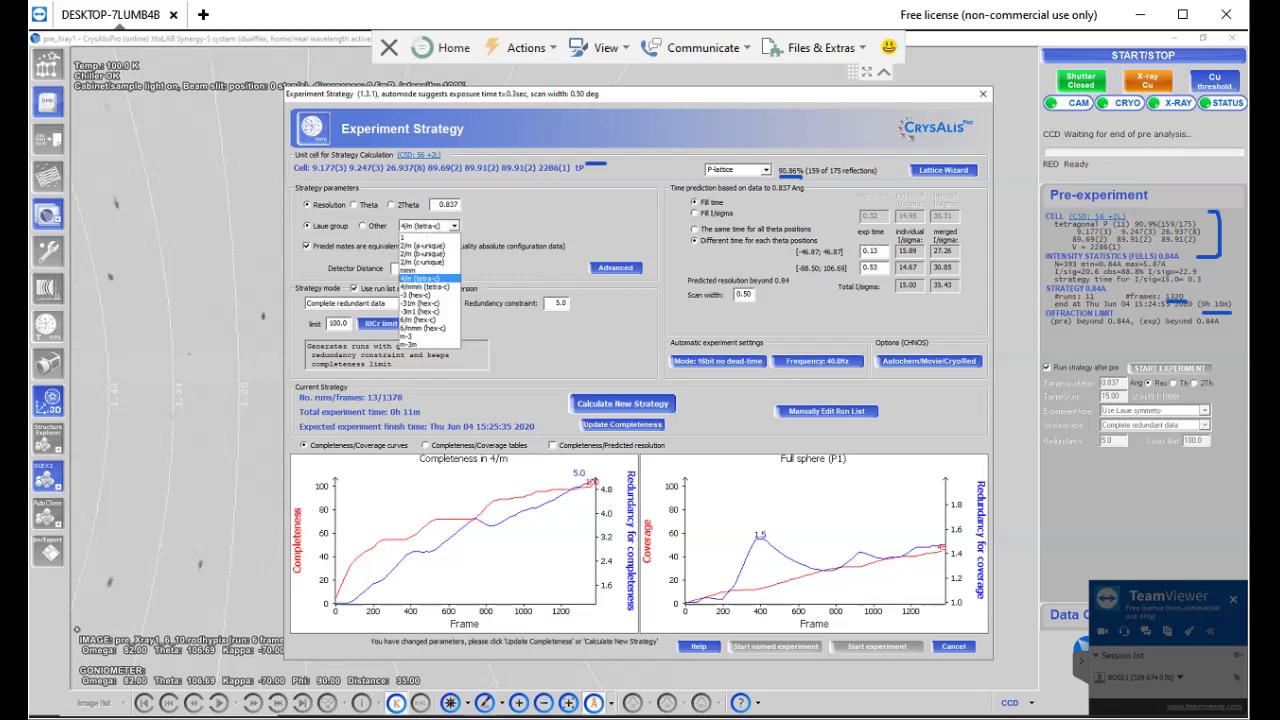
{"action": "key", "text": "Home"}
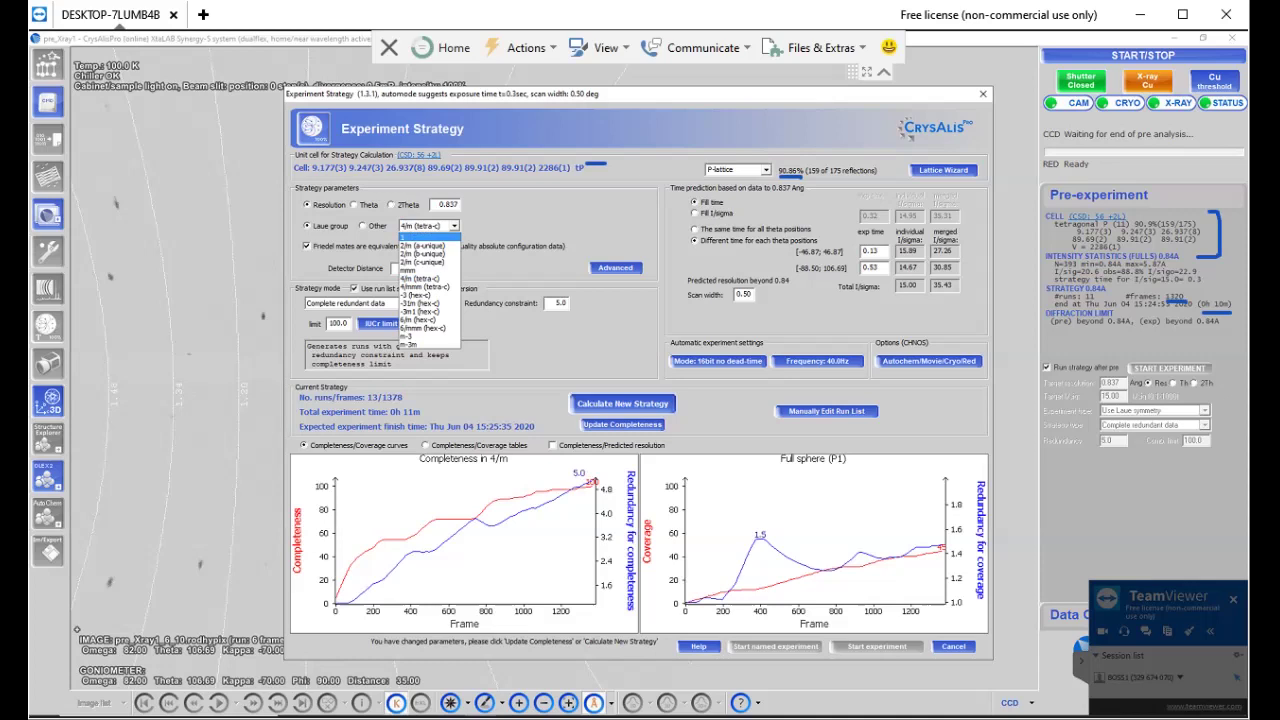
{"action": "key", "text": "Return"}
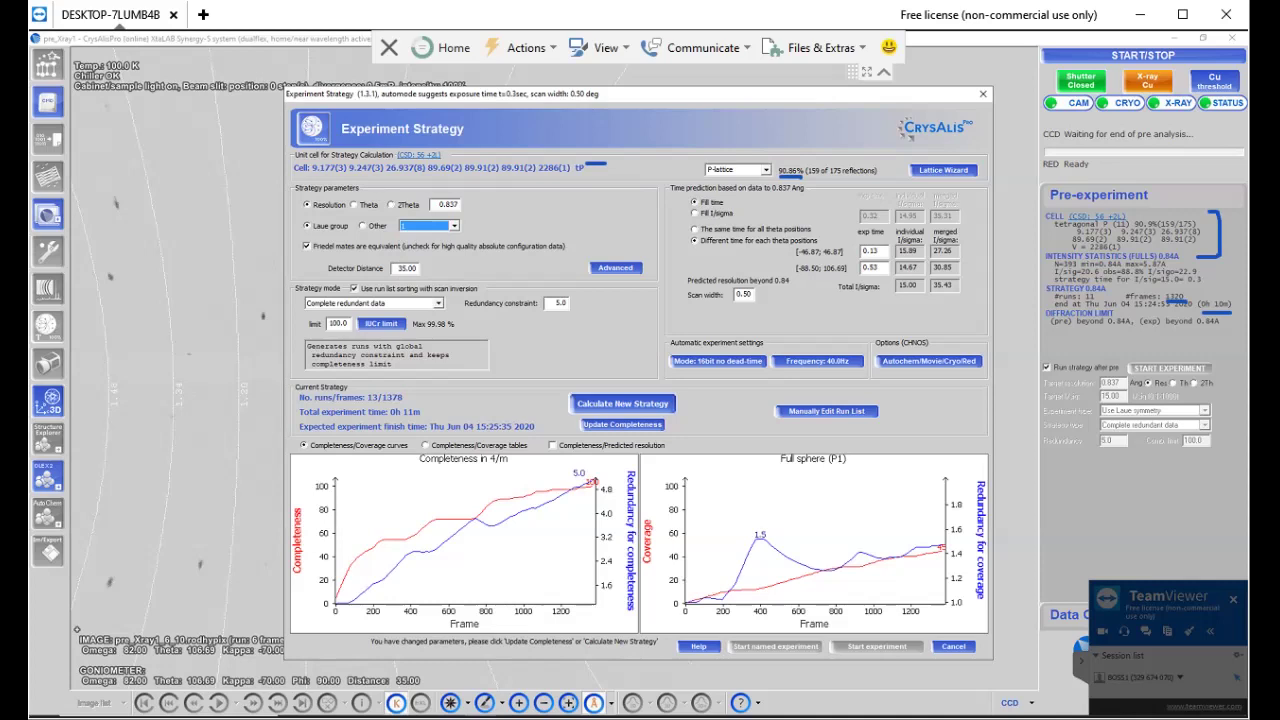
{"action": "left_click", "coordinate": [373, 302]}
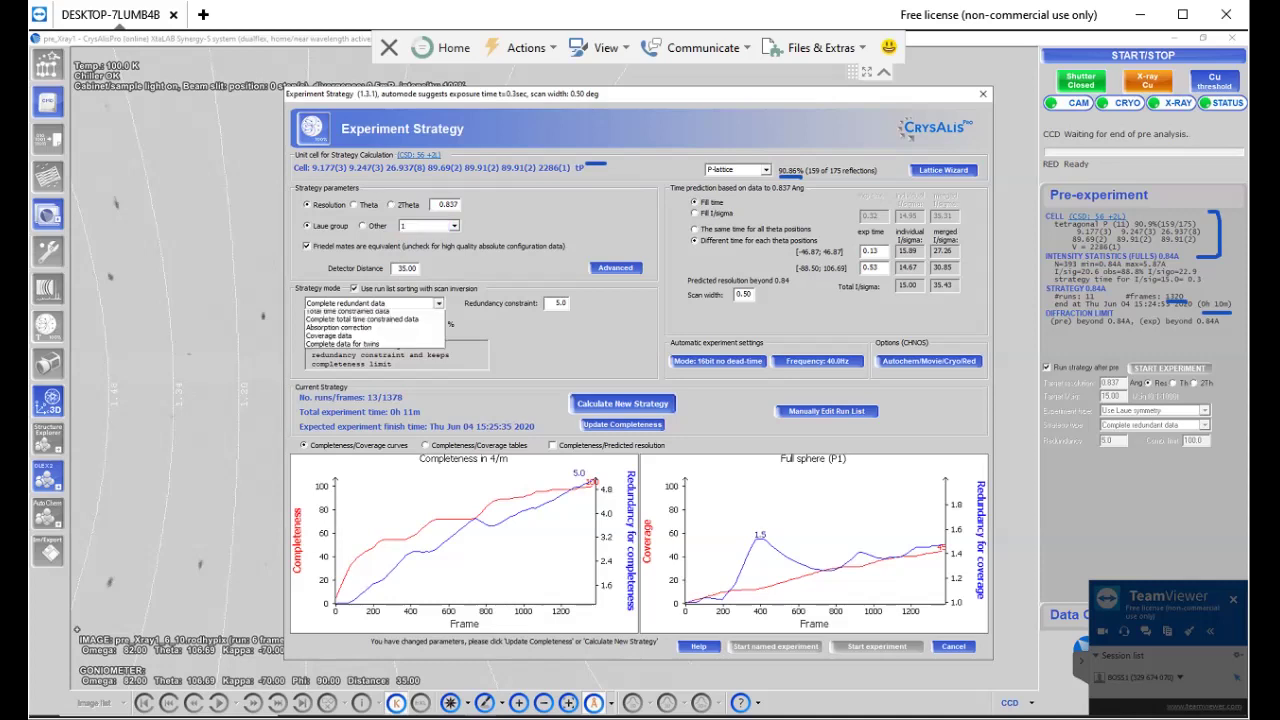
{"action": "key", "text": "Down"}
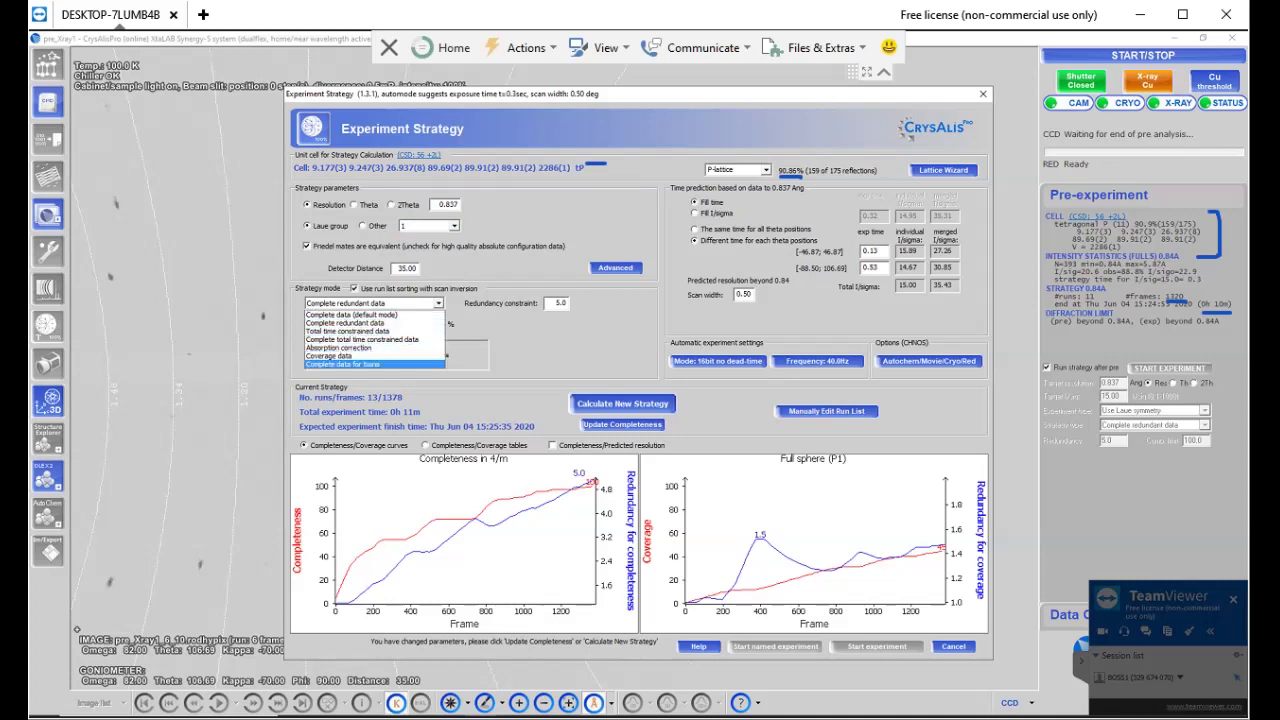
{"action": "key", "text": "Up"}
{"action": "key", "text": "Up"}
{"action": "key", "text": "Up"}
{"action": "key", "text": "Up"}
{"action": "key", "text": "Up"}
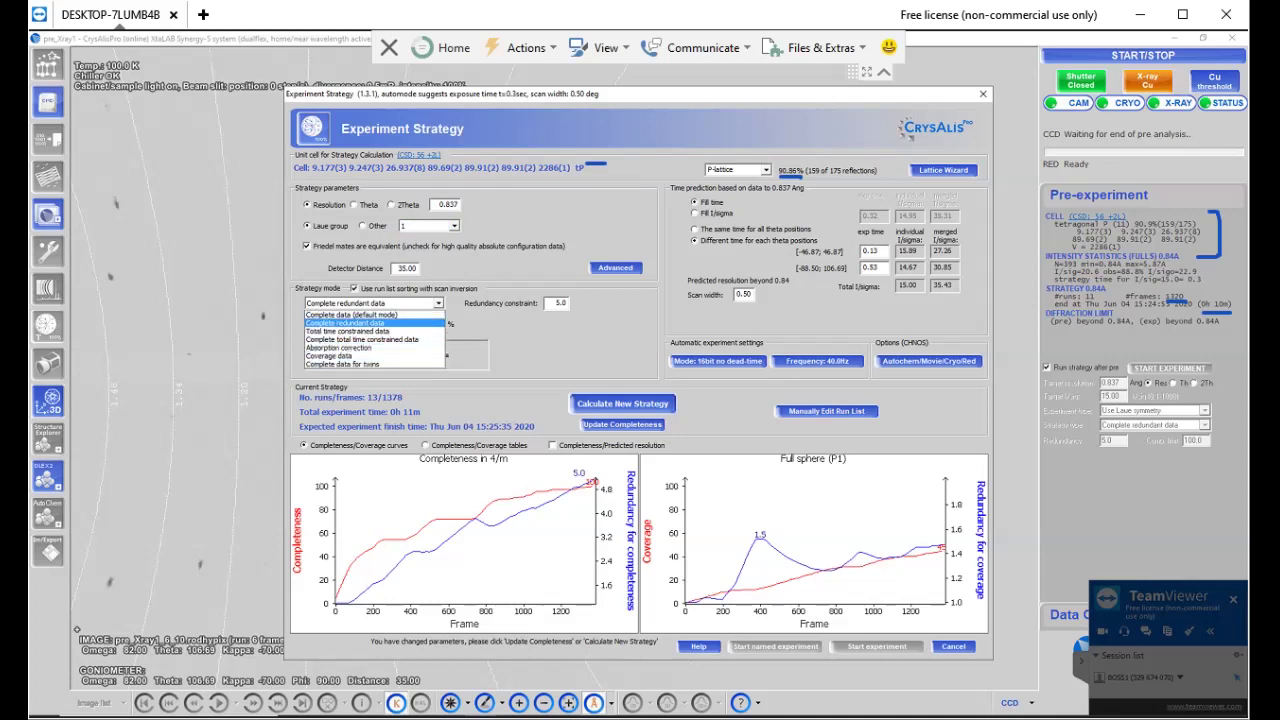
{"action": "key", "text": "Down"}
{"action": "key", "text": "Down"}
{"action": "key", "text": "Up"}
{"action": "key", "text": "Up"}
{"action": "key", "text": "Return"}
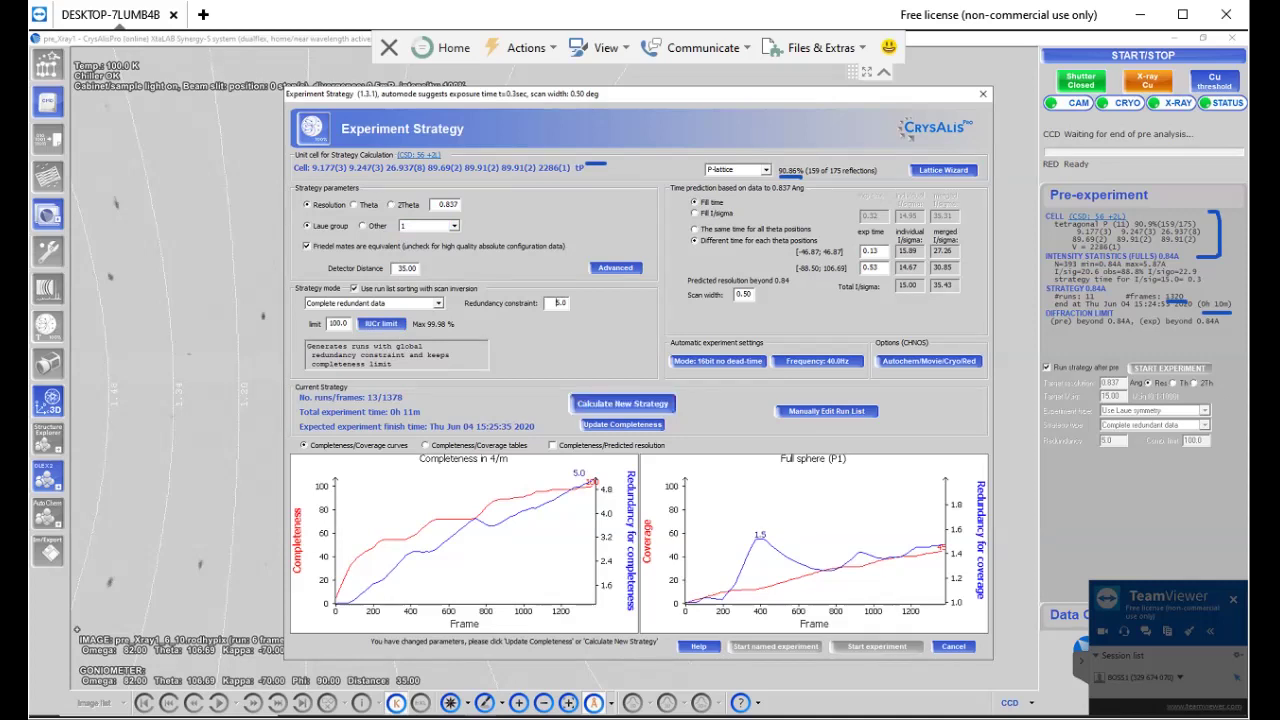
Step: Calculate a new strategy for group 1, yielding 40 runs, 5364 frames and 0h 45m
{"action": "left_click", "coordinate": [622, 403]}
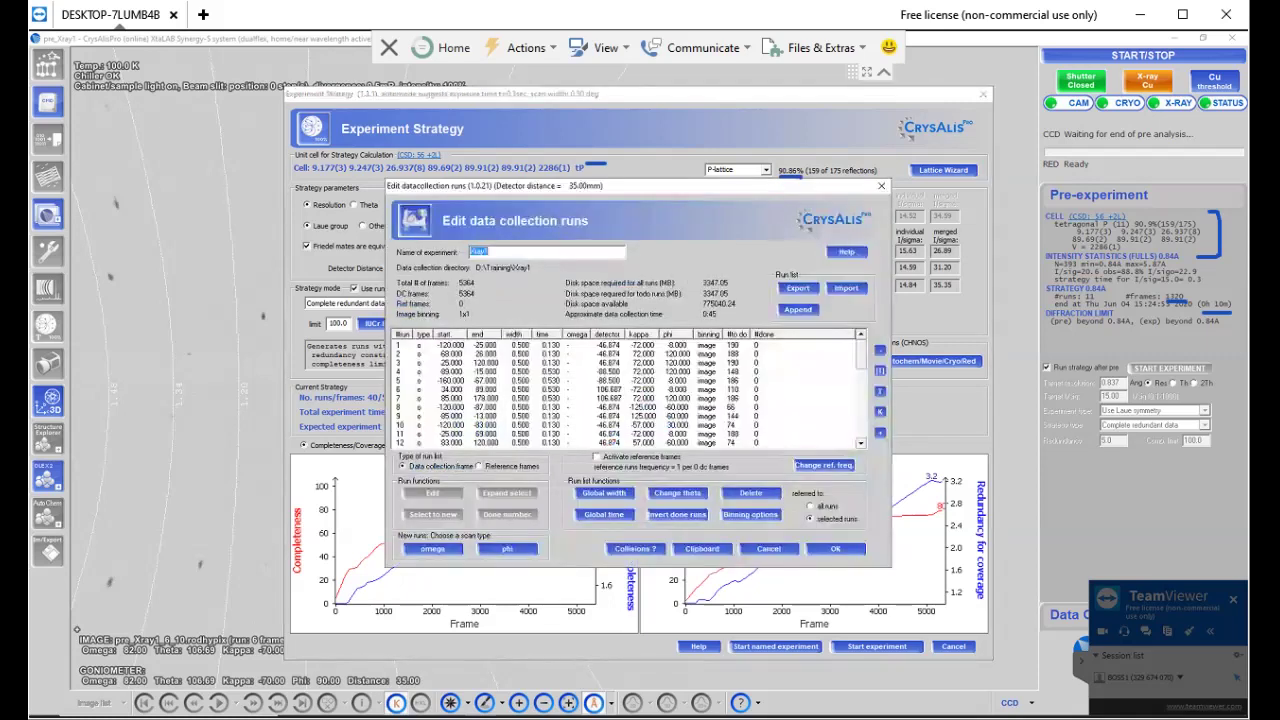
Step: Scroll through the 40-run table totalling 5364 frames, 3347.05 MB and 0:45
{"action": "scroll", "coordinate": [628, 390], "scroll_direction": "down", "scroll_amount": 1}
{"action": "scroll", "coordinate": [628, 390], "scroll_direction": "down", "scroll_amount": 8}
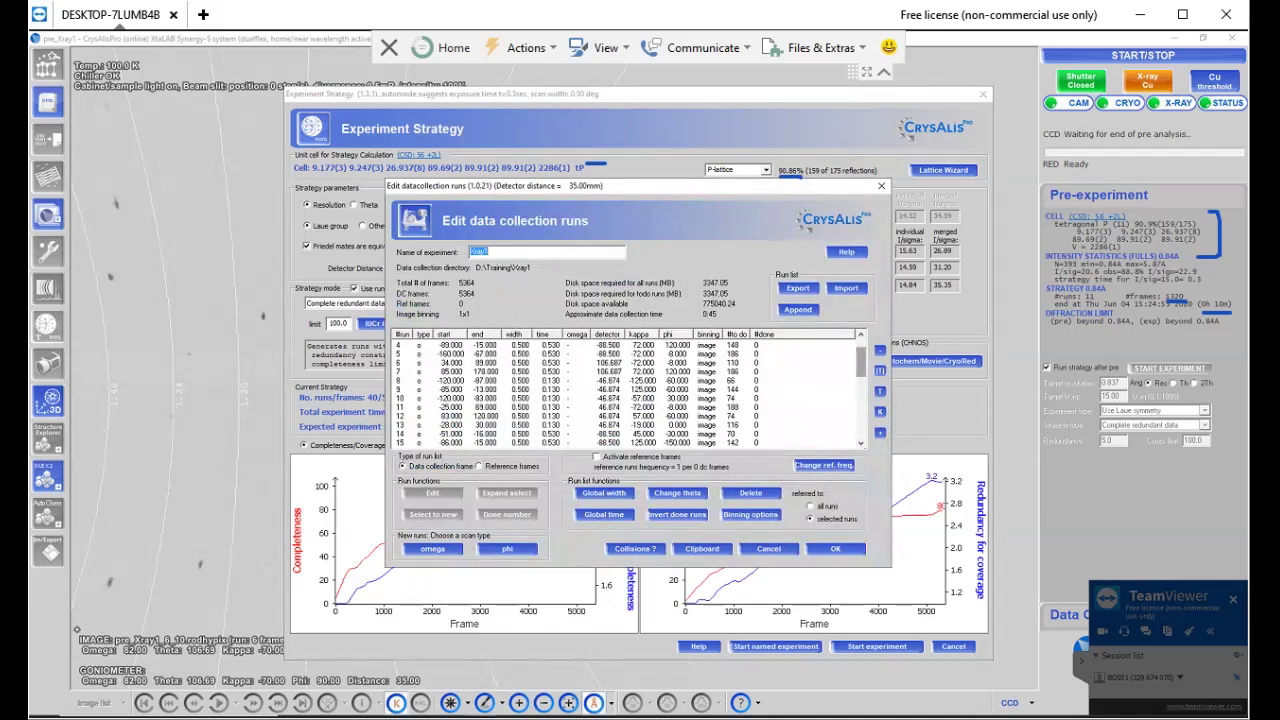
{"action": "scroll", "coordinate": [628, 390], "scroll_direction": "down", "scroll_amount": 1}
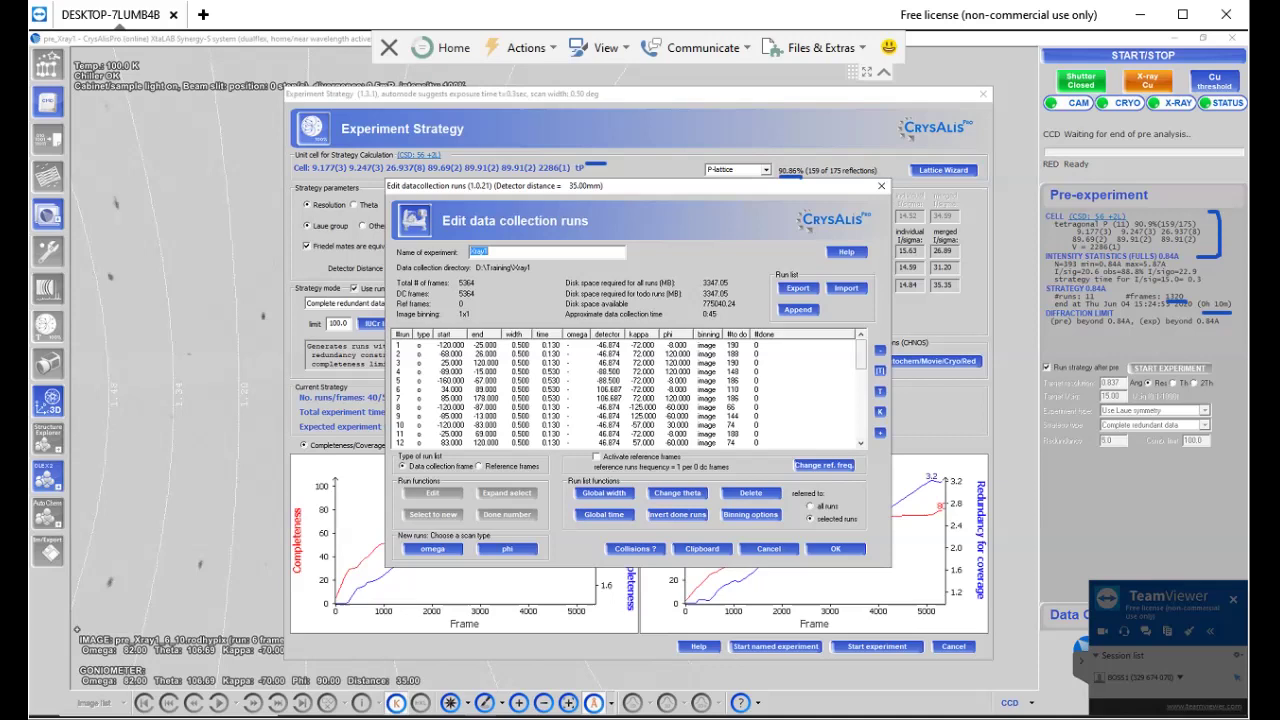
Step: Cancel the Edit data collection runs dialog, leaving the 40-run strategy unchanged
{"action": "left_click", "coordinate": [768, 548]}
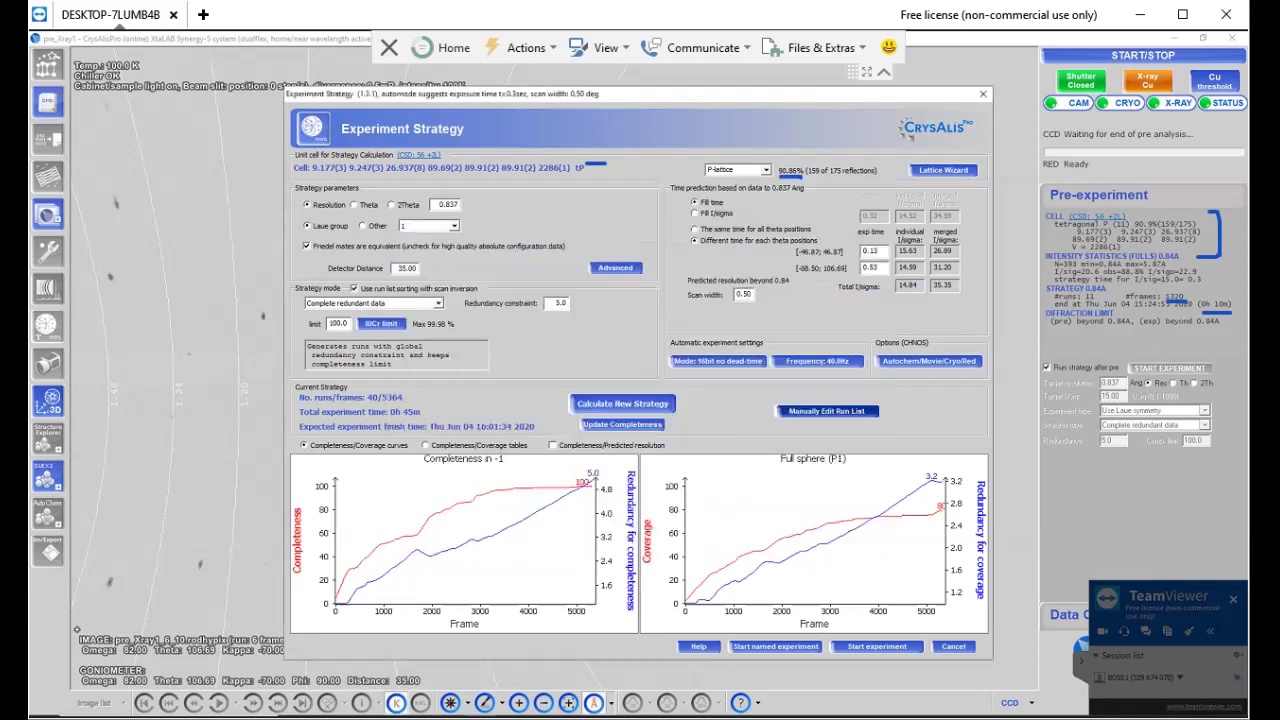